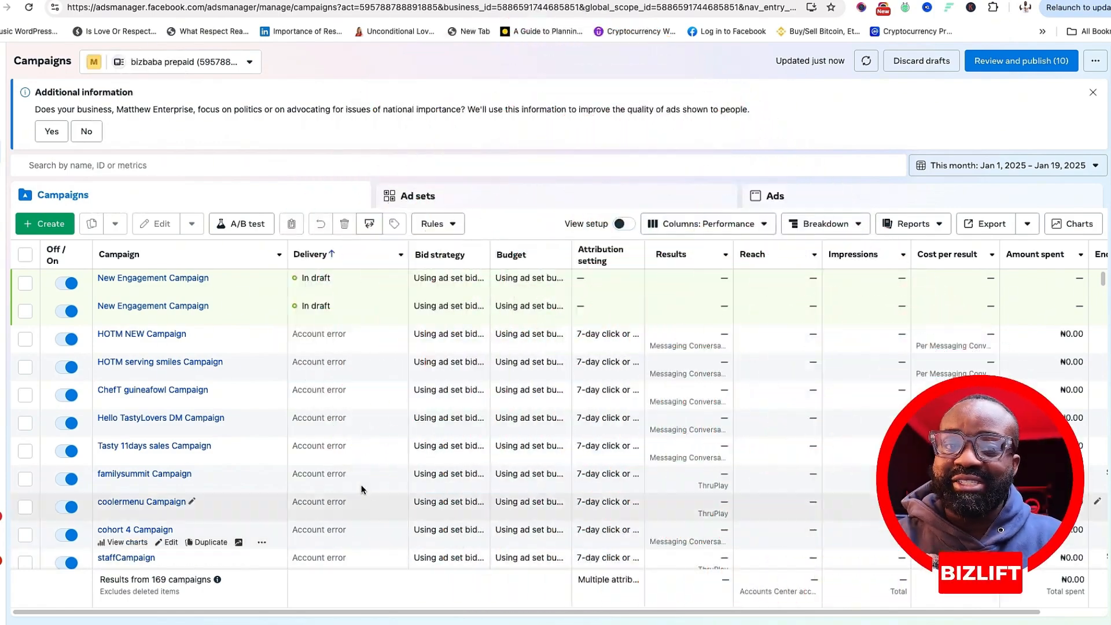
# Create a new campaign with the Engagement objective and the manual engagement campaign setup.
pyautogui.click(60, 230)
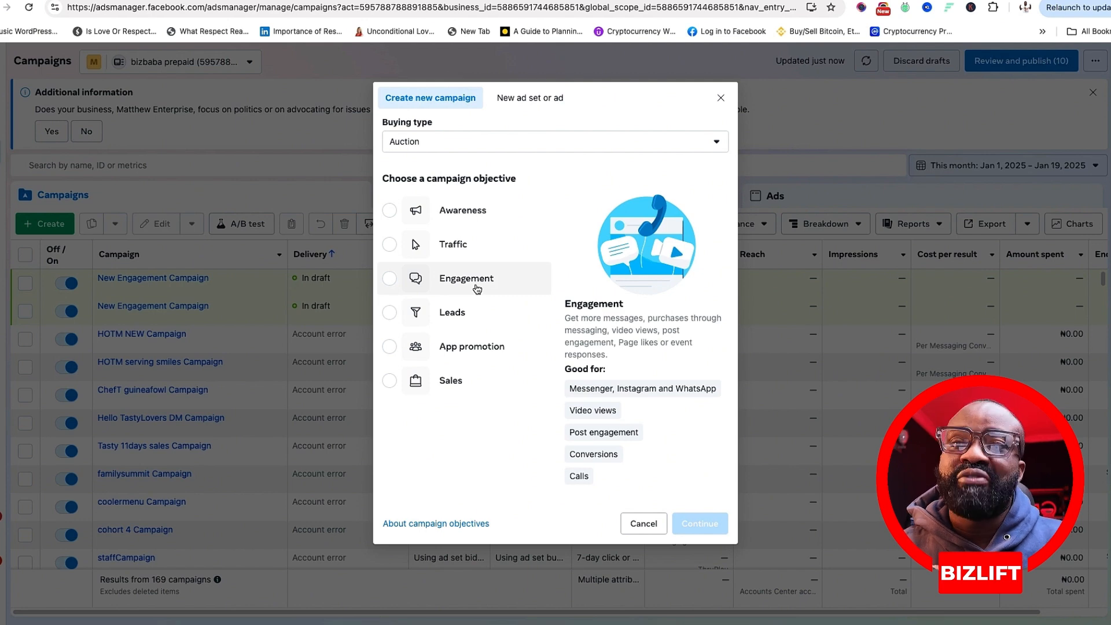
pyautogui.click(467, 279)
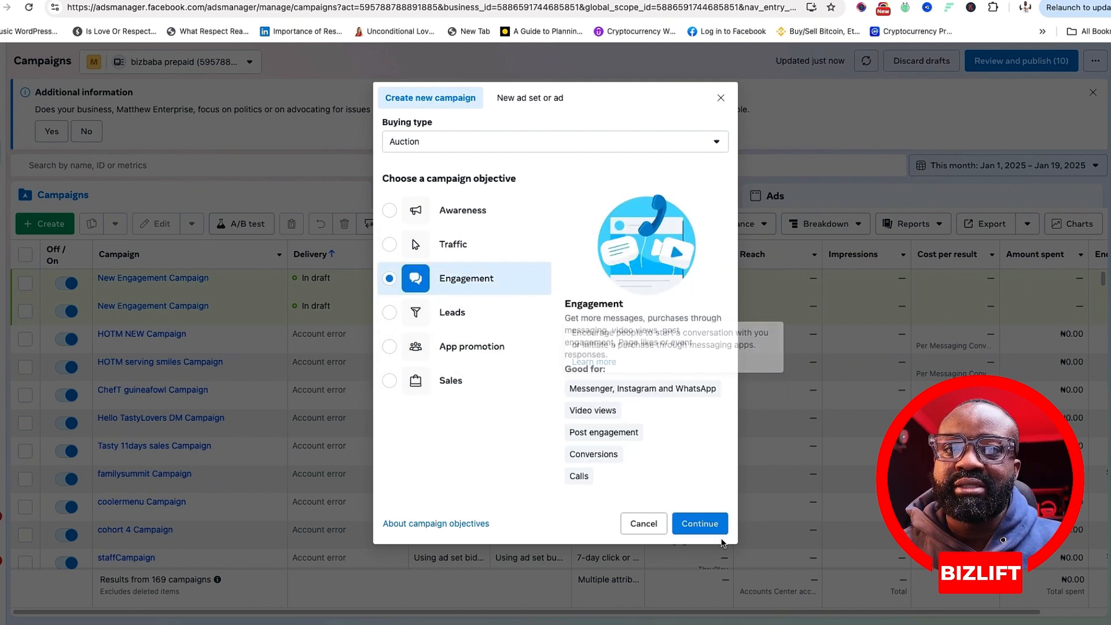
pyautogui.click(700, 523)
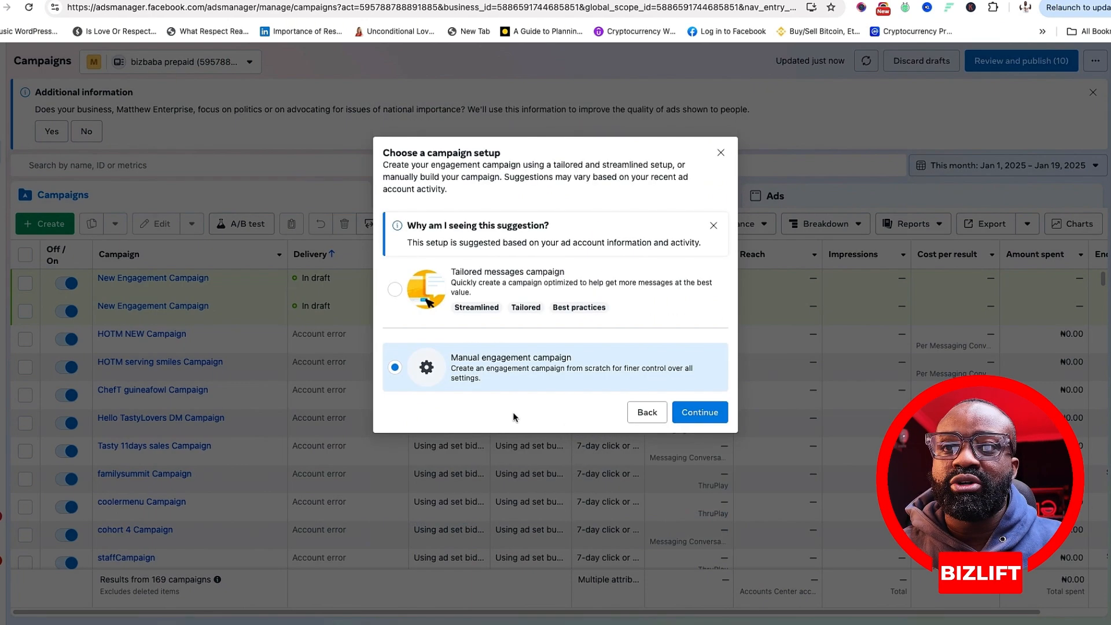
pyautogui.click(702, 412)
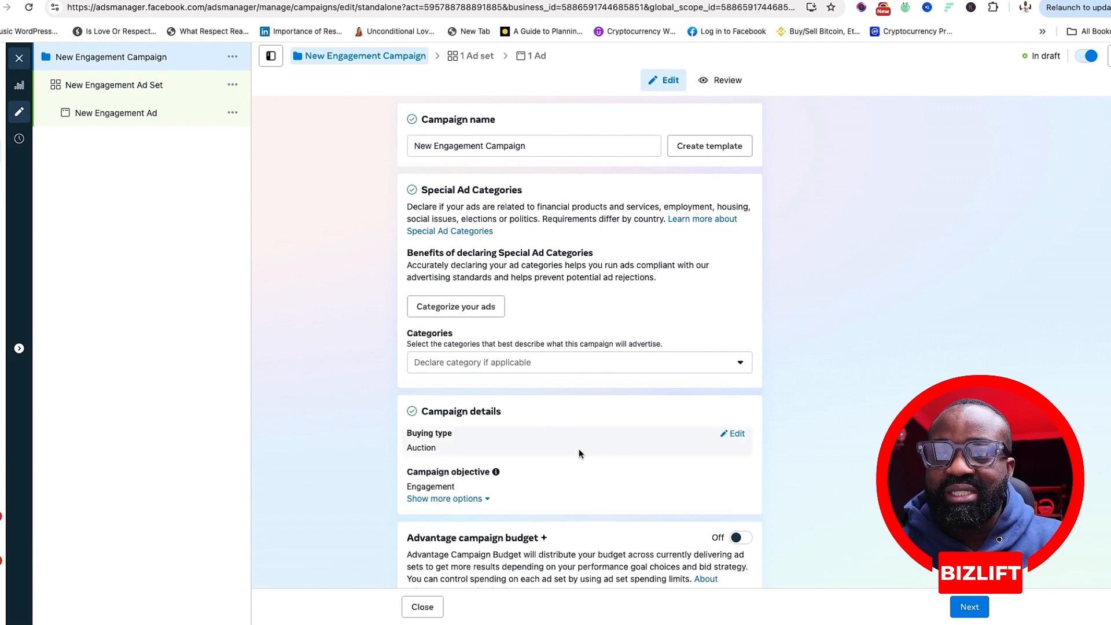
# Open the new engagement ad set and start editing the locations in its audience controls.
pyautogui.scroll(-1, 482, 315)
pyautogui.click(452, 58)
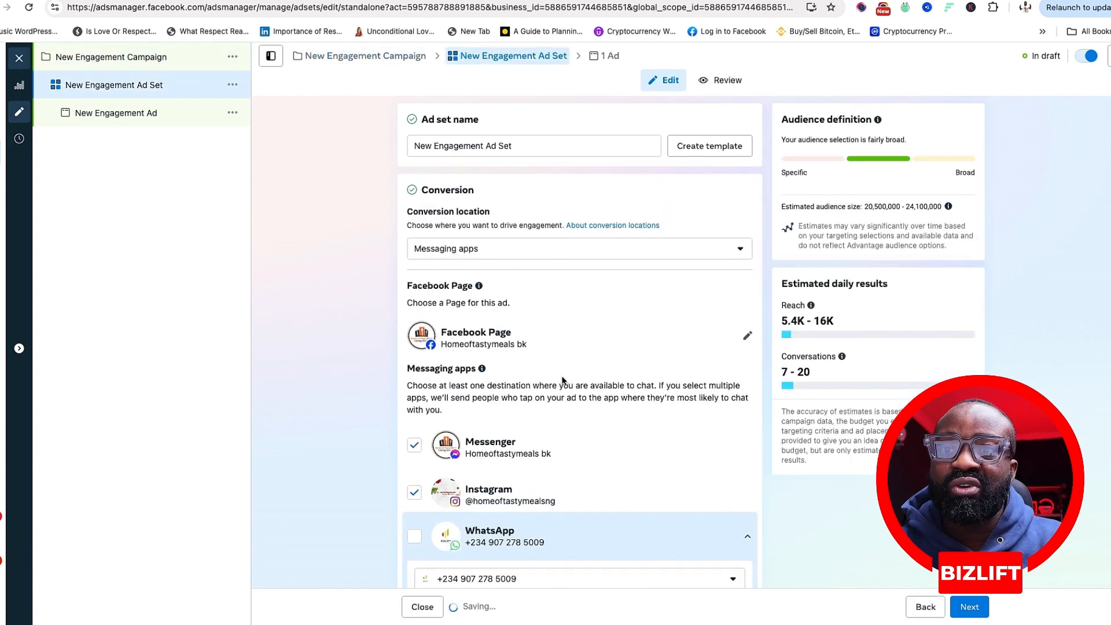
pyautogui.scroll(-2, 435, 410)
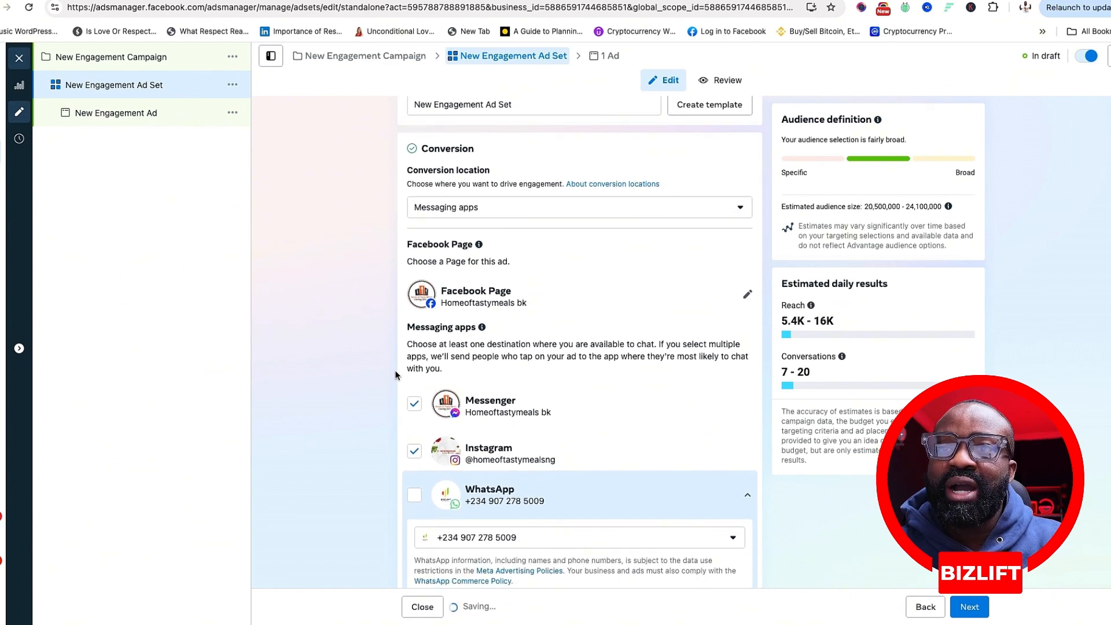
pyautogui.scroll(-10, 417, 394)
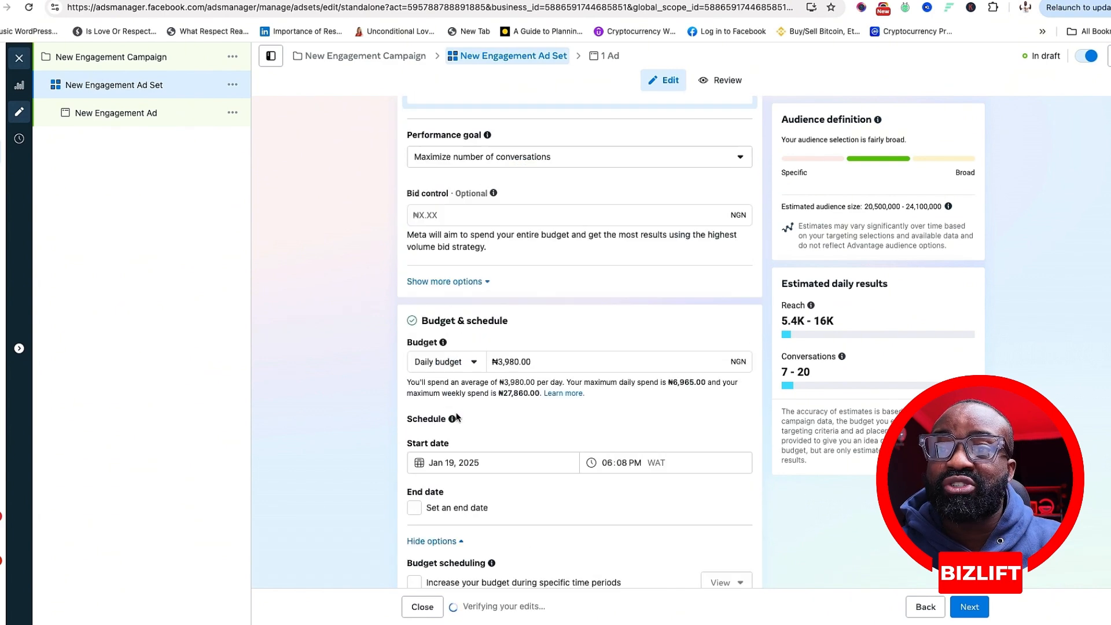
pyautogui.scroll(-8, 457, 415)
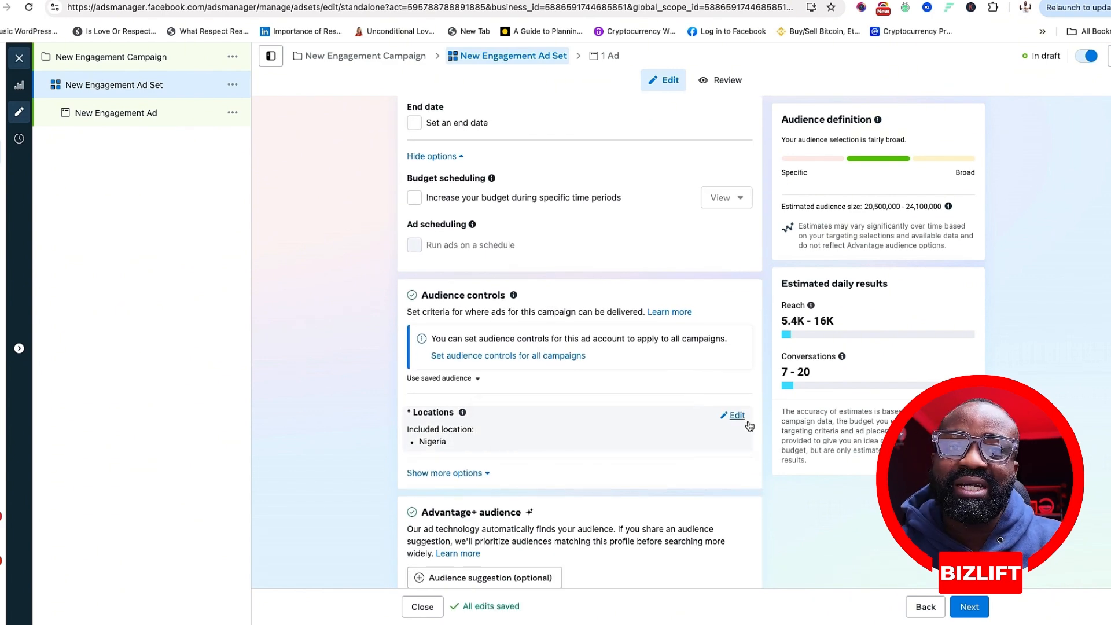
pyautogui.click(743, 418)
pyautogui.scroll(-3, 593, 405)
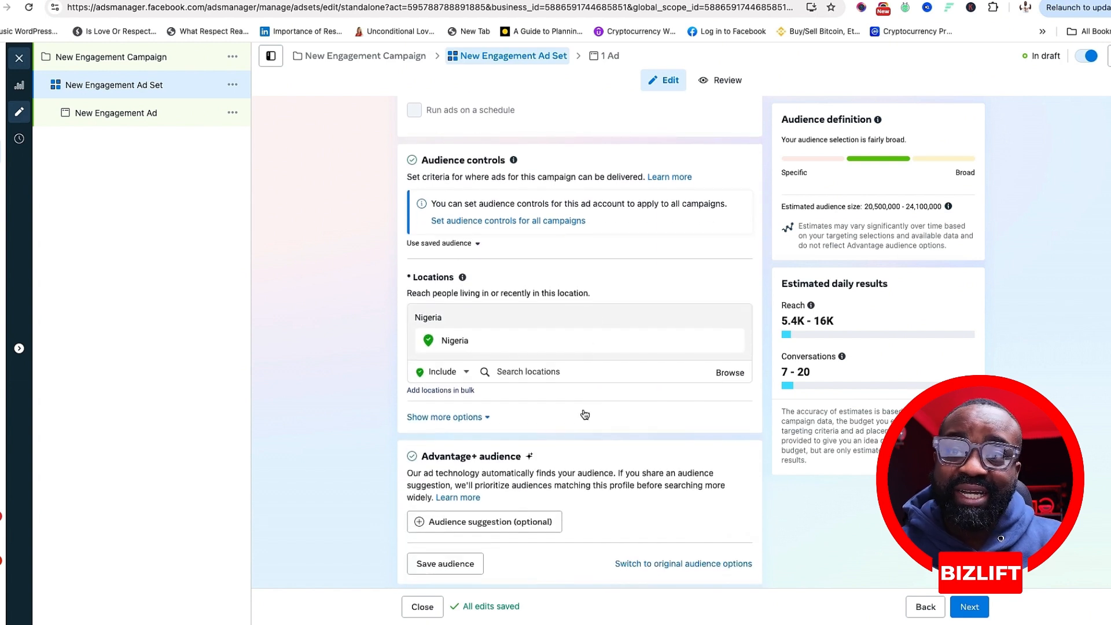
# Replace Nigeria with the city of Lagos, Lagos State, as the included audience location.
pyautogui.click(554, 373)
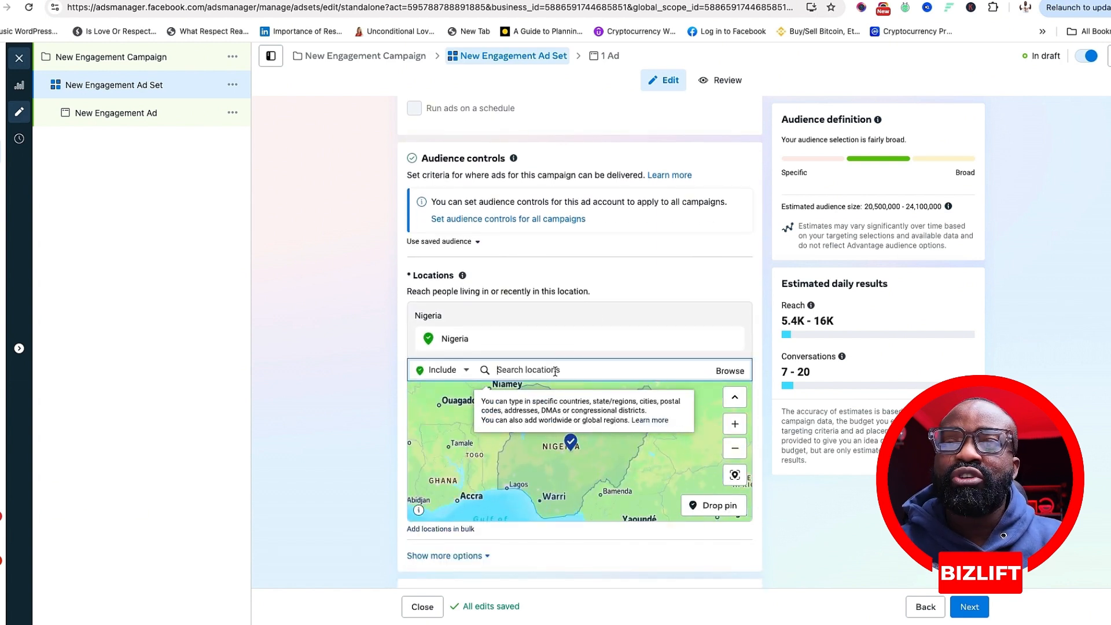
pyautogui.moveTo(737, 344)
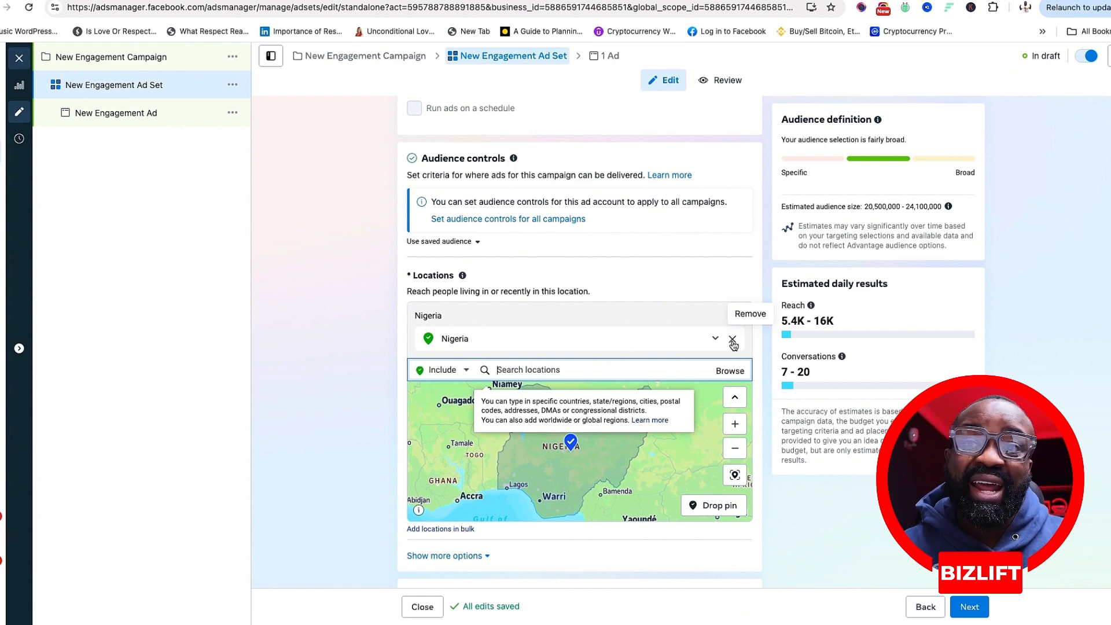
pyautogui.click(733, 340)
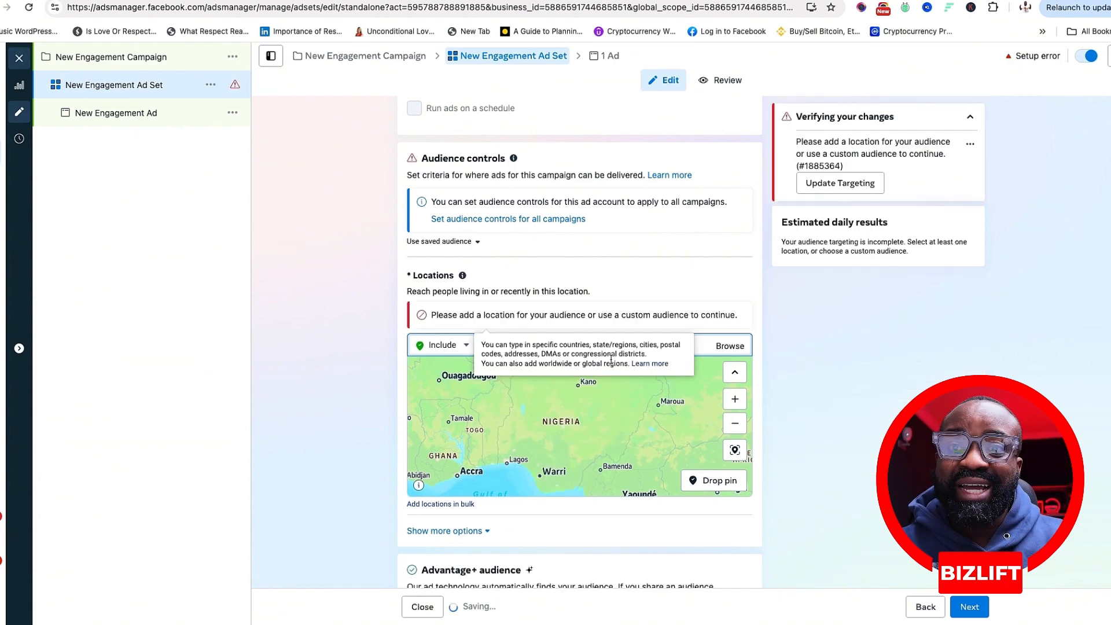
pyautogui.write('lagos')
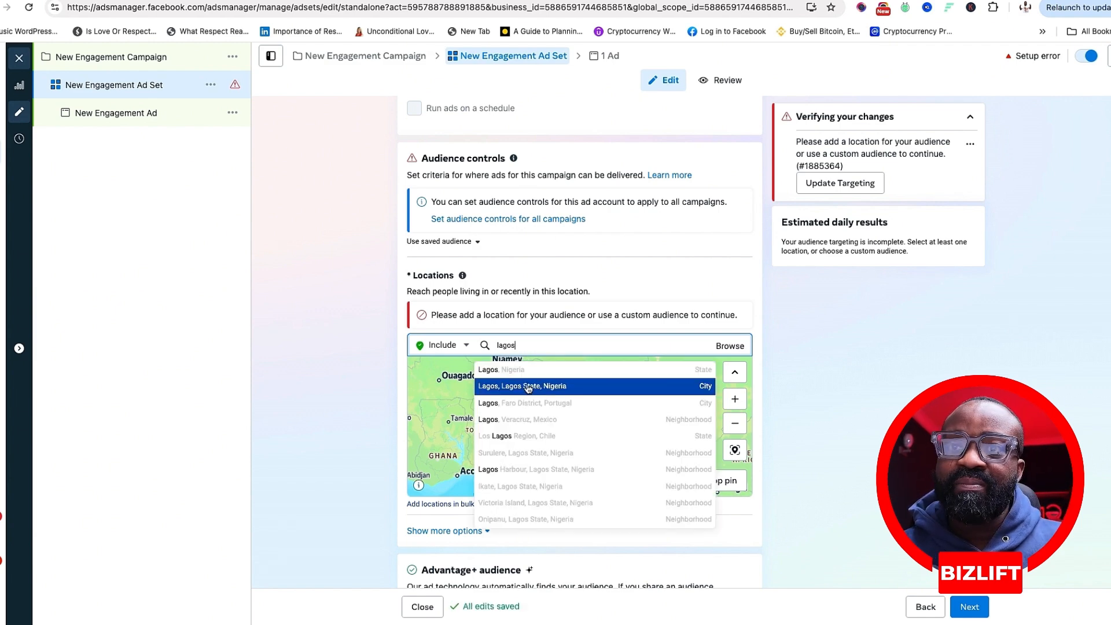
pyautogui.click(528, 386)
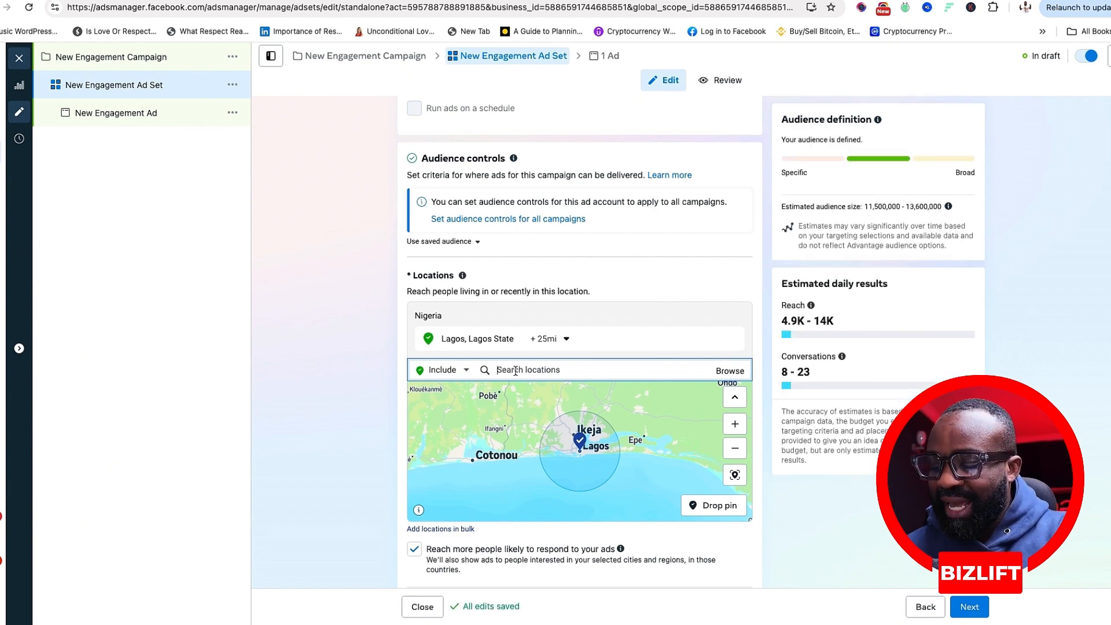
# Add Abuja, Federal Capital Territory, and Ibadan, Oyo State, to the included audience locations.
pyautogui.write('abu')
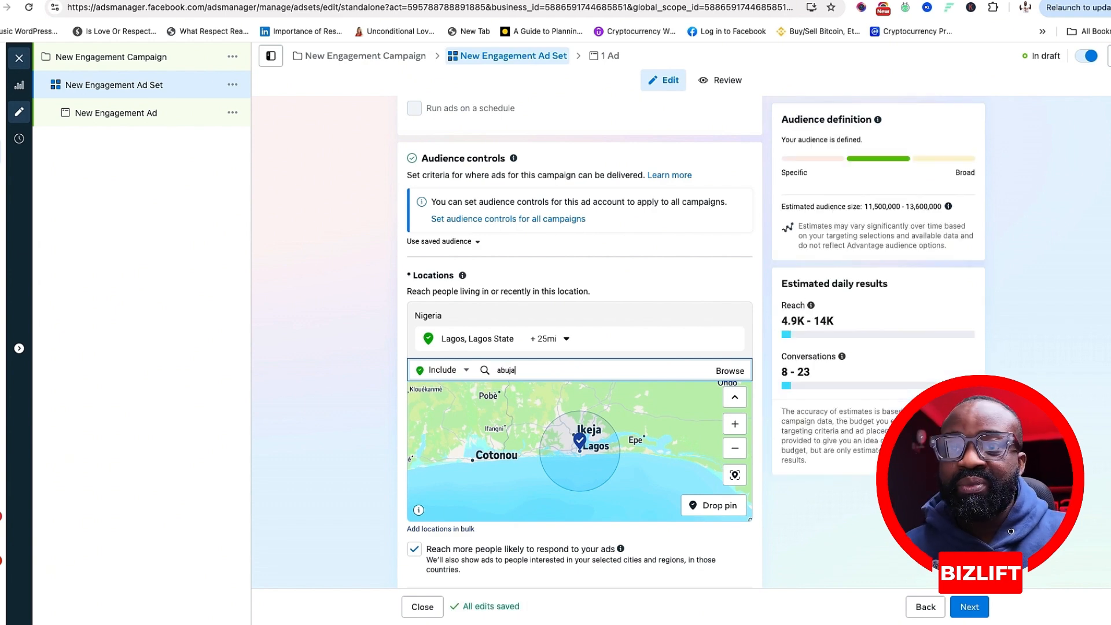
pyautogui.write('ja')
pyautogui.click(507, 390)
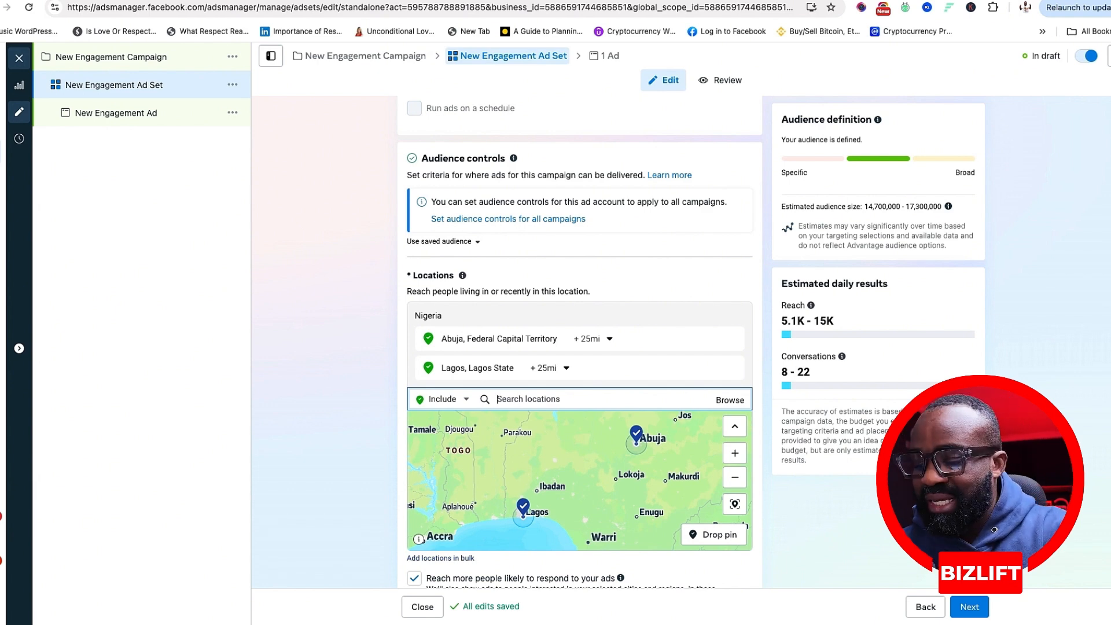
pyautogui.write('ibadan')
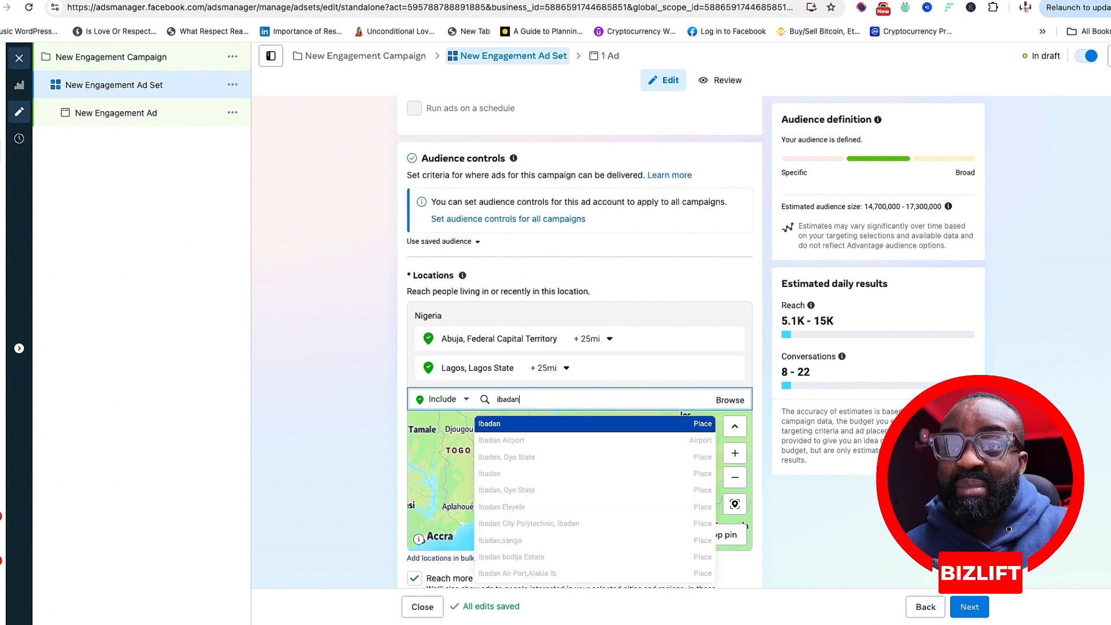
pyautogui.click(554, 424)
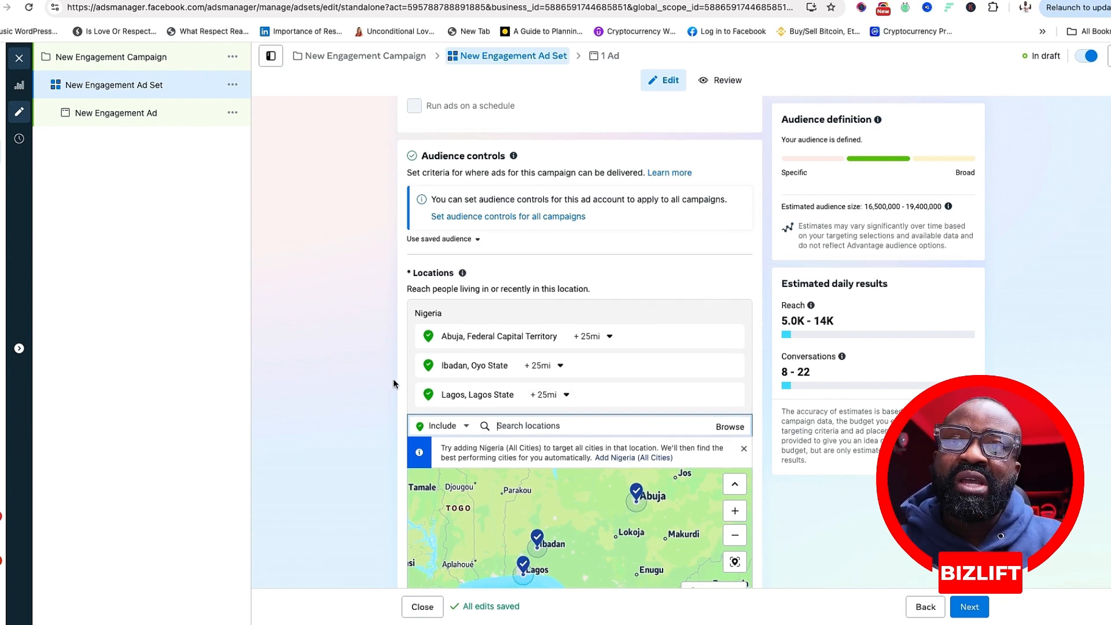
# Drop a location pin on Victoria Island in Lagos on the audience map.
pyautogui.scroll(-3, 394, 379)
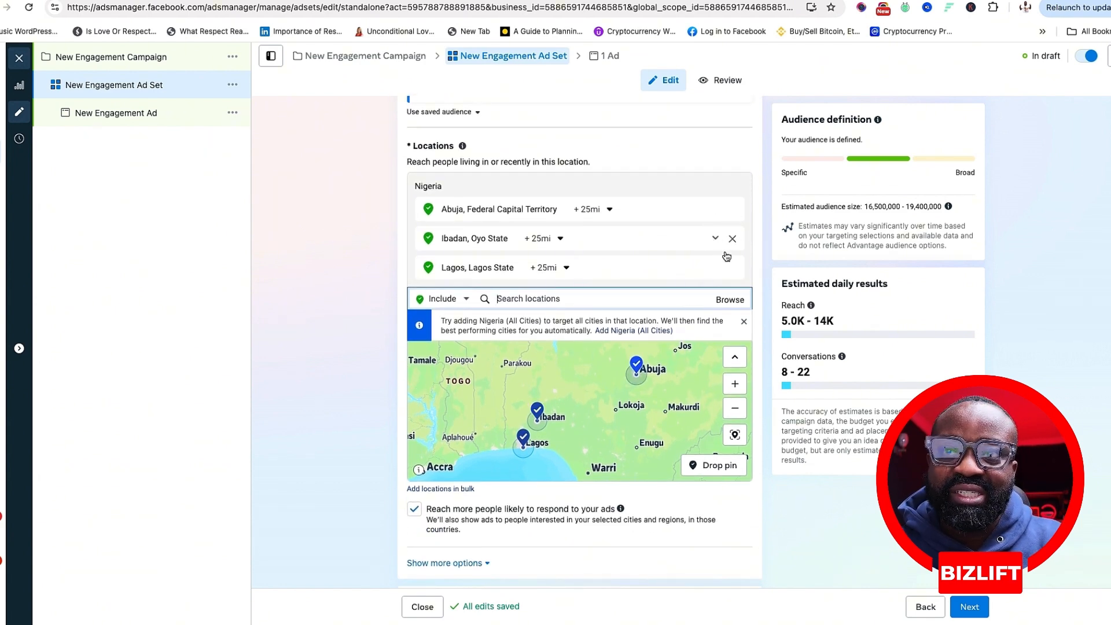
pyautogui.click(740, 388)
pyautogui.click(740, 388)
pyautogui.moveTo(567, 397); pyautogui.dragTo(682, 370)
pyautogui.moveTo(597, 420); pyautogui.dragTo(633, 380)
pyautogui.click(733, 390)
pyautogui.click(734, 387)
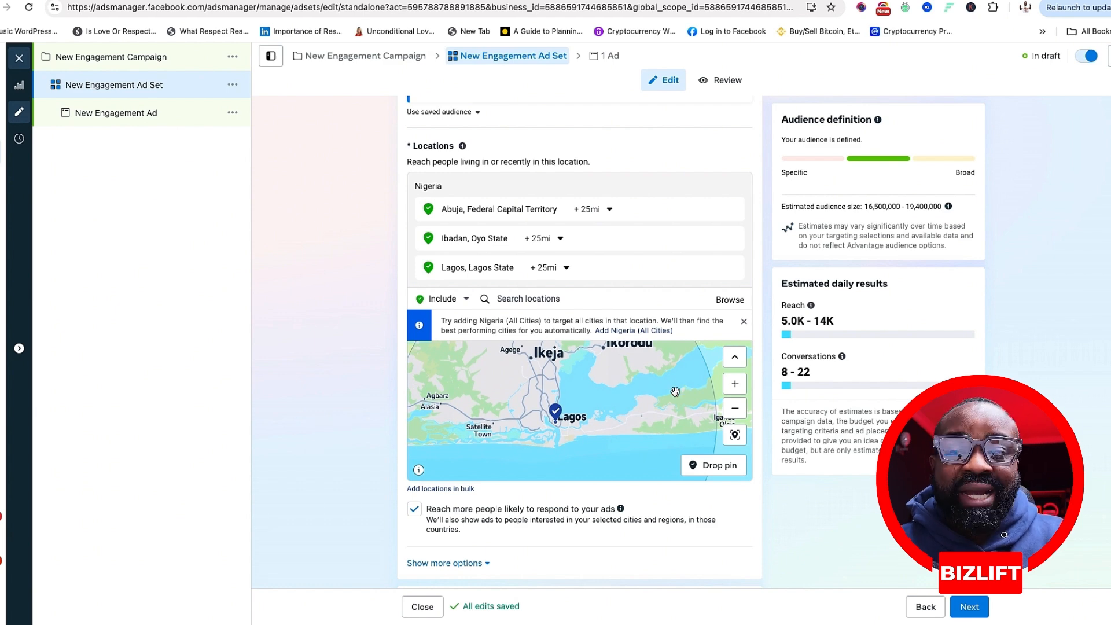
pyautogui.click(735, 383)
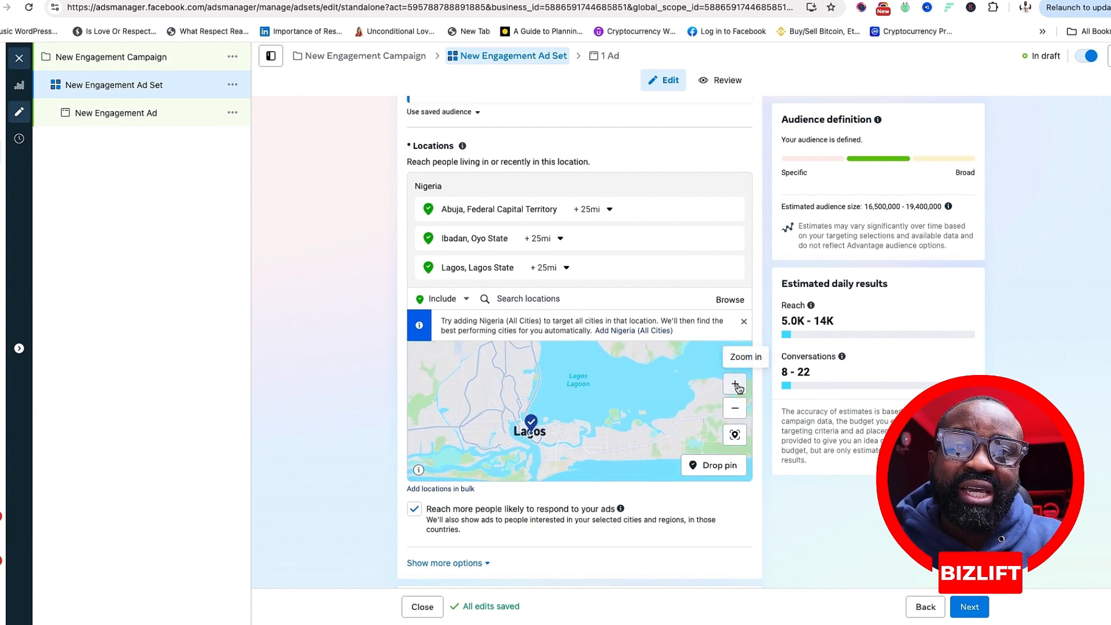
pyautogui.click(736, 386)
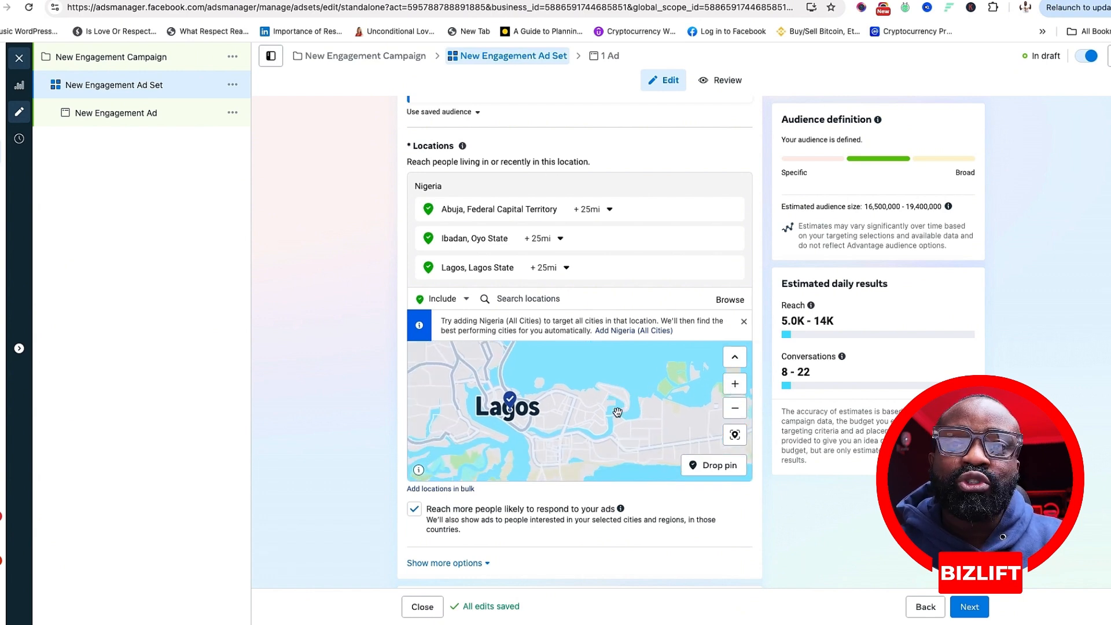
pyautogui.click(736, 384)
pyautogui.moveTo(642, 398); pyautogui.dragTo(579, 341)
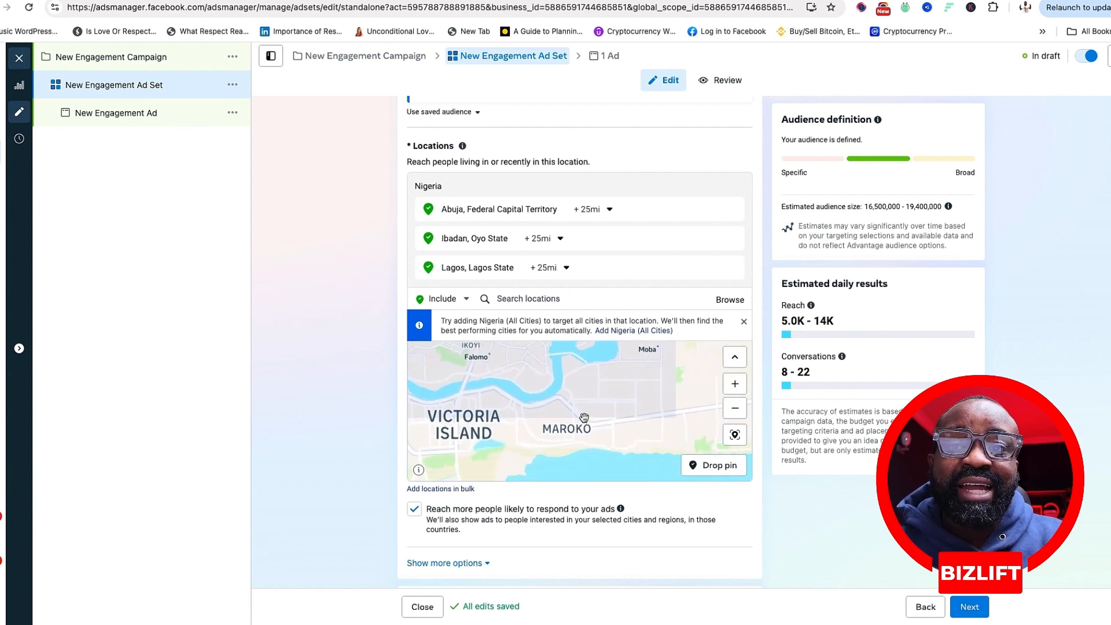
pyautogui.moveTo(583, 418); pyautogui.dragTo(621, 396)
pyautogui.click(729, 415)
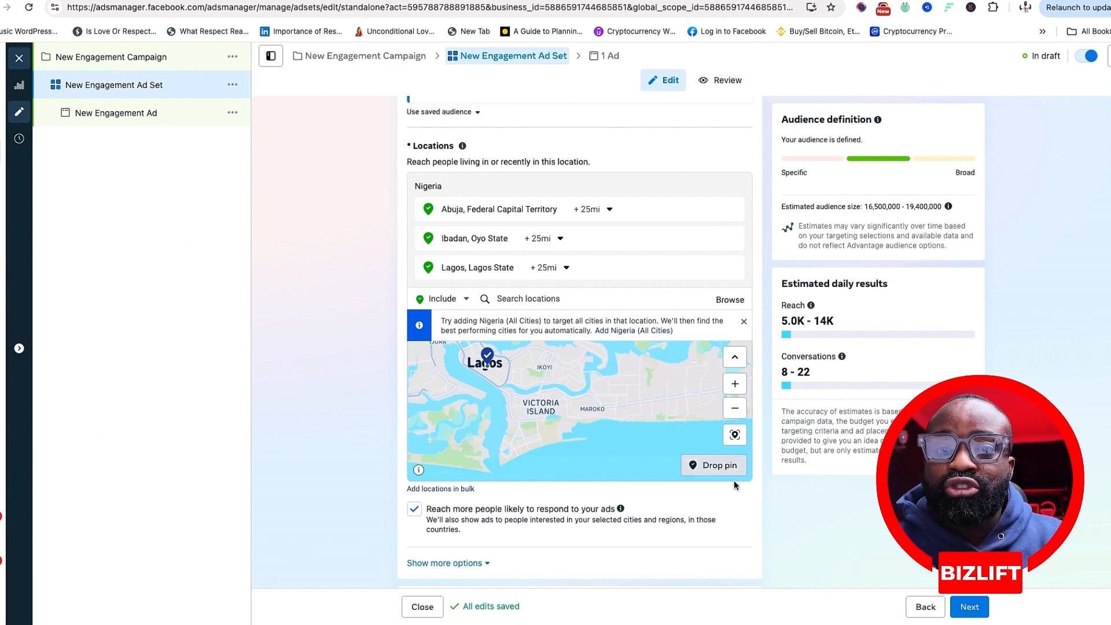
pyautogui.click(718, 465)
pyautogui.click(541, 399)
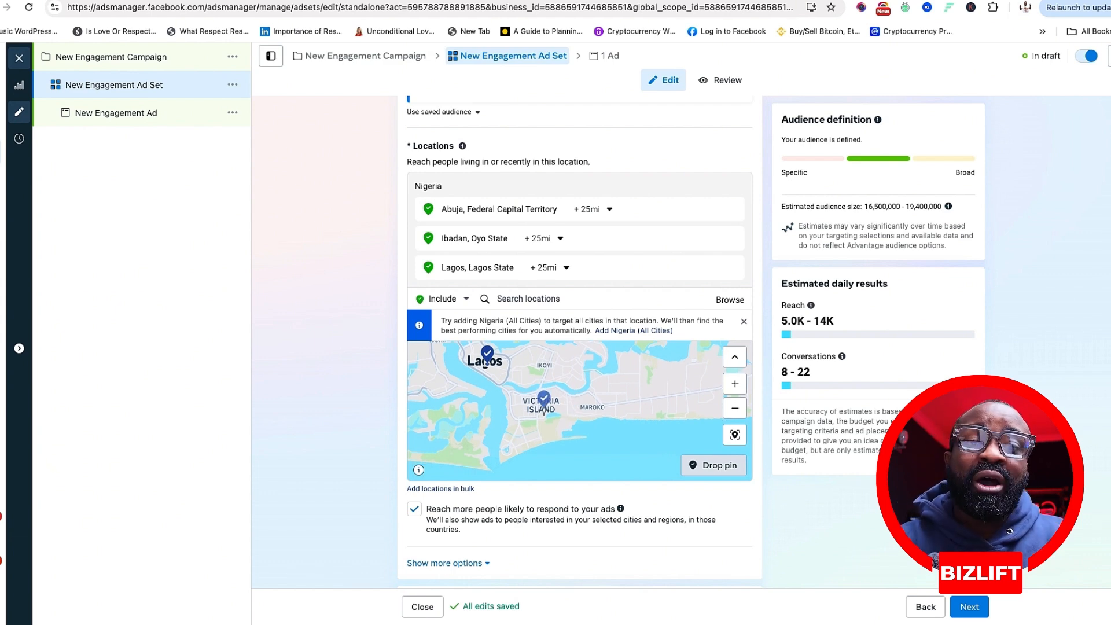
pyautogui.click(542, 405)
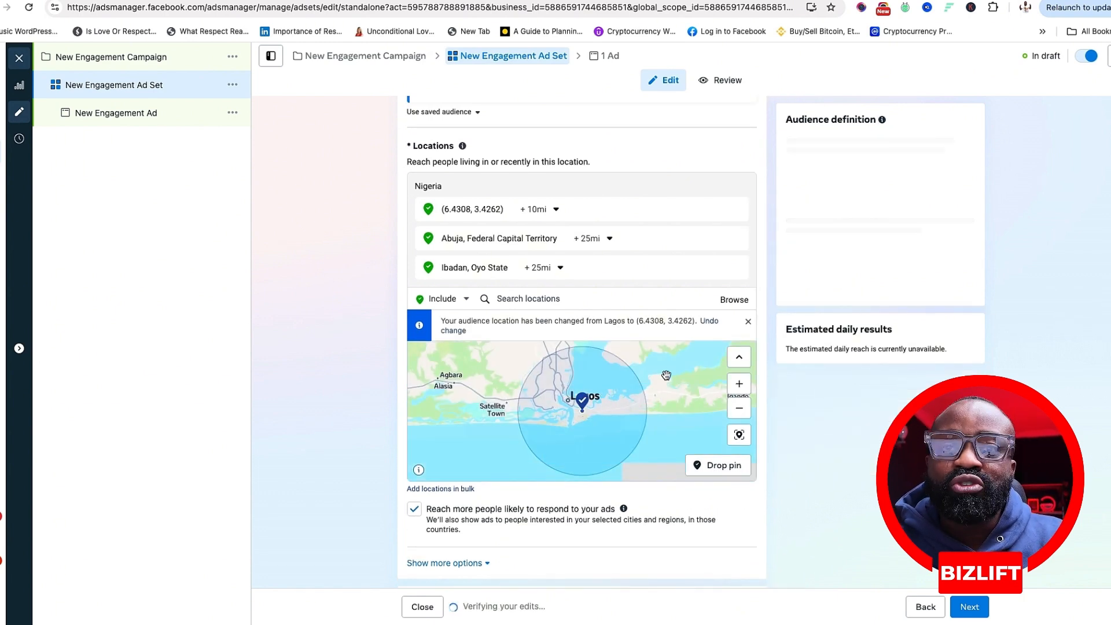
# Examine which Lagos mainland areas fall within the radius of the Victoria Island pin on the map.
pyautogui.click(743, 387)
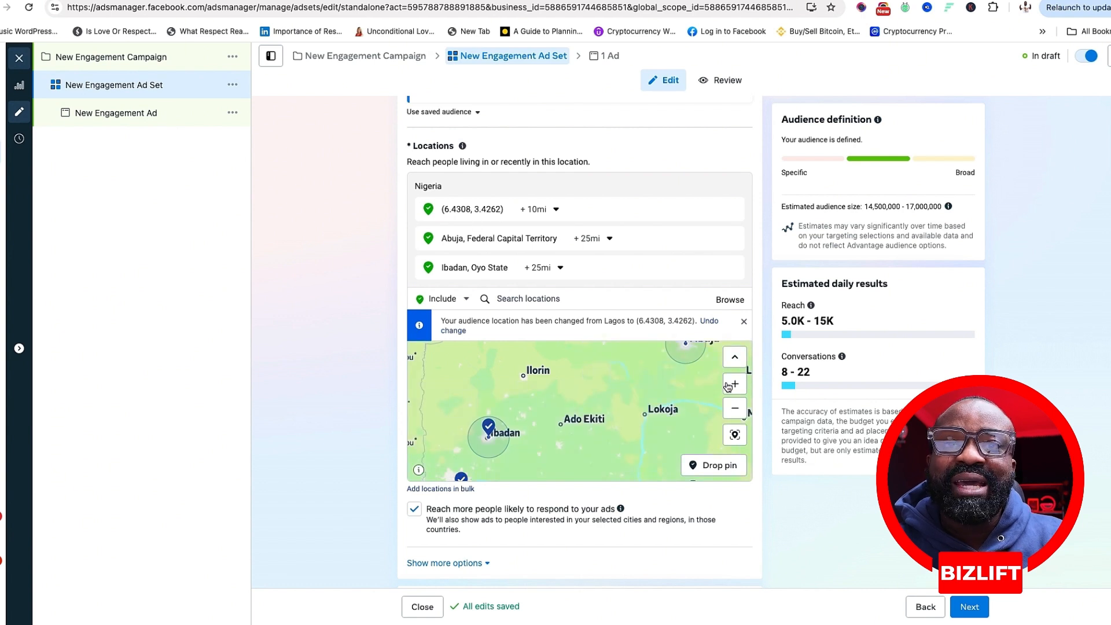
pyautogui.click(735, 385)
pyautogui.moveTo(585, 391); pyautogui.dragTo(709, 352)
pyautogui.moveTo(612, 422); pyautogui.dragTo(627, 395)
pyautogui.click(732, 387)
pyautogui.click(732, 387)
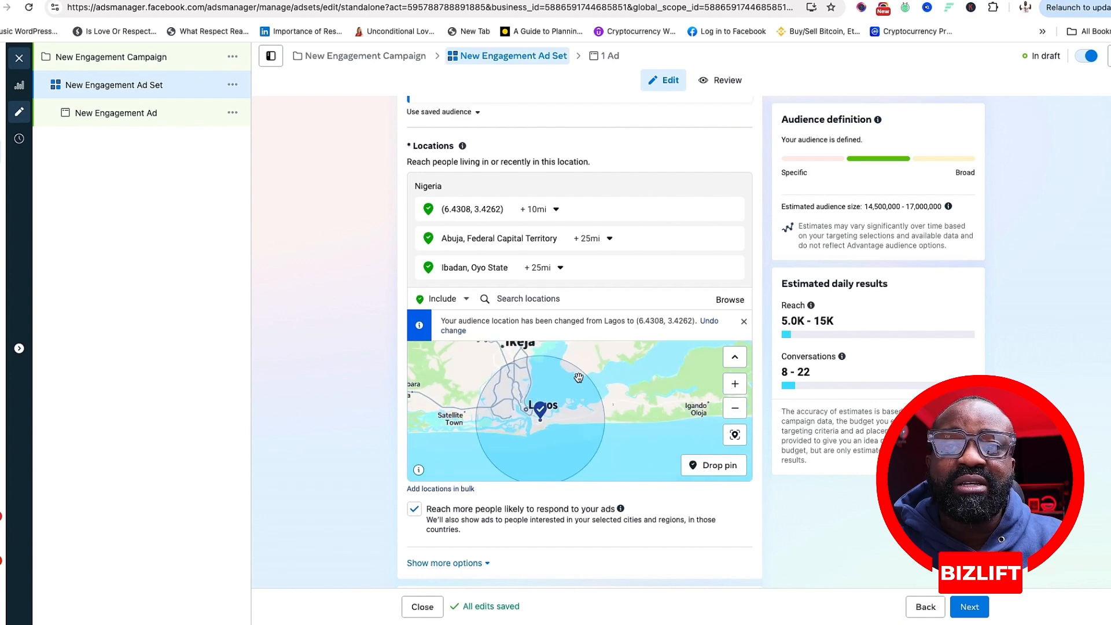
pyautogui.moveTo(531, 373); pyautogui.dragTo(562, 387)
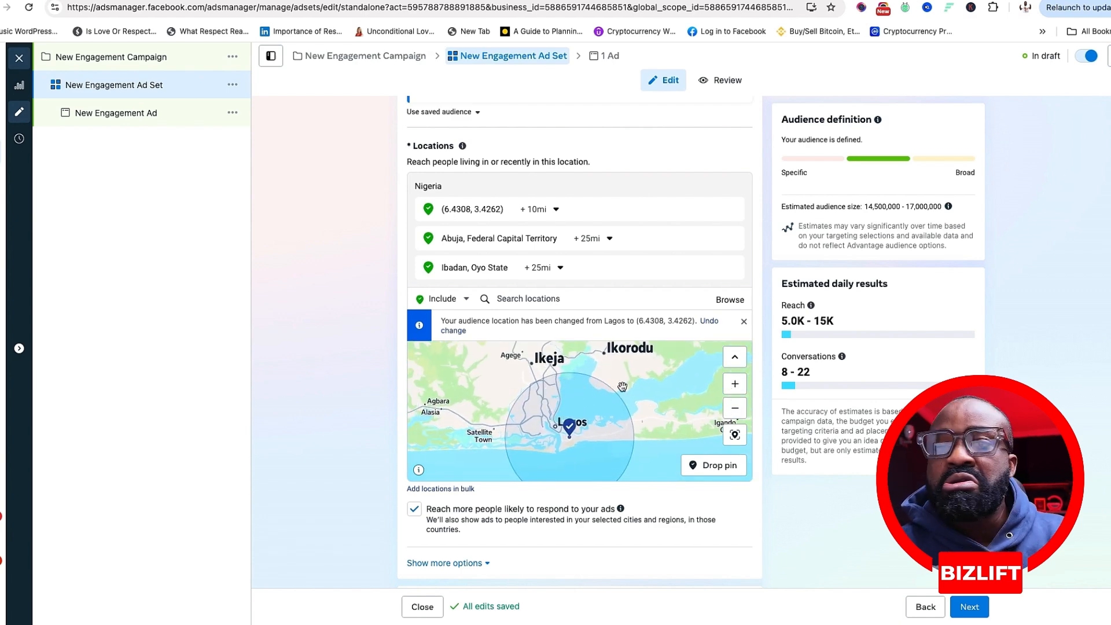
pyautogui.click(735, 384)
pyautogui.click(735, 384)
pyautogui.click(735, 383)
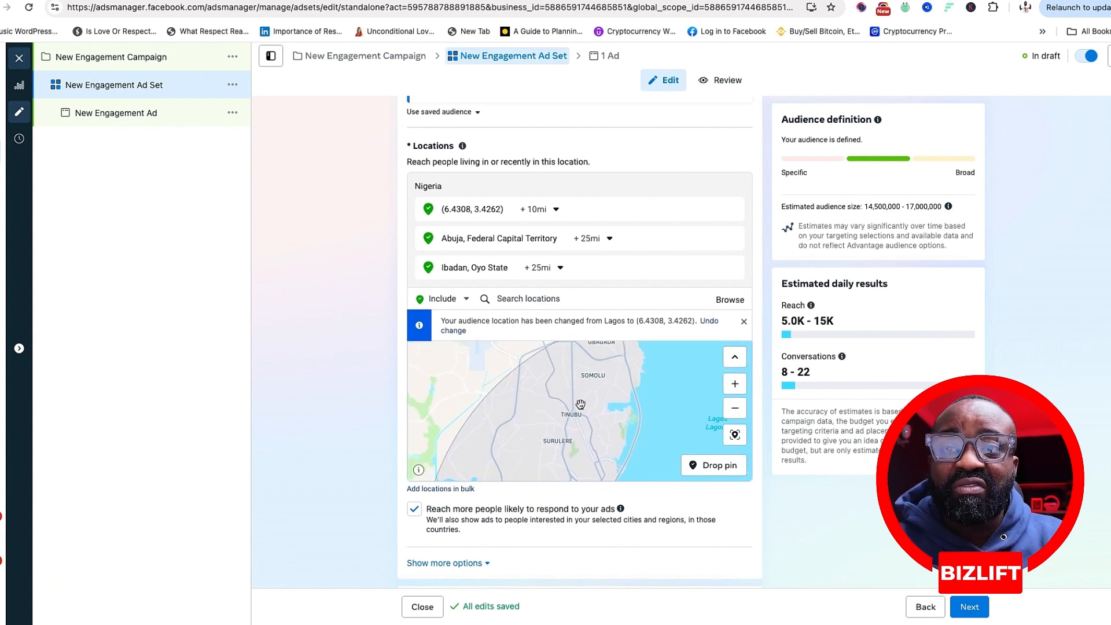
pyautogui.moveTo(594, 368); pyautogui.dragTo(613, 387)
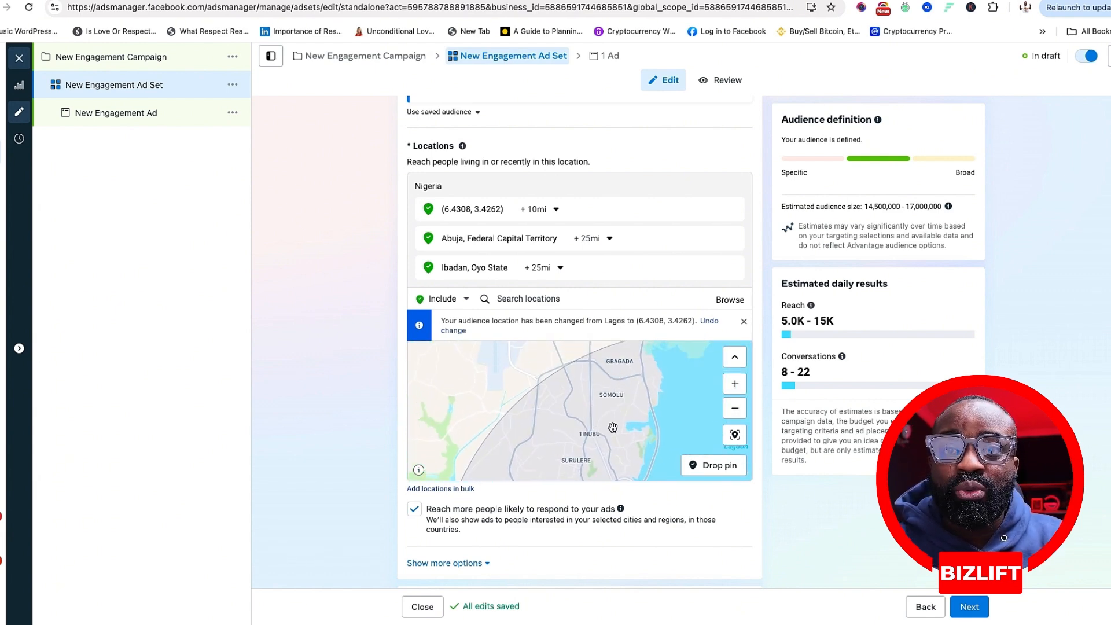
pyautogui.moveTo(613, 428); pyautogui.dragTo(640, 464)
# Compare the coverage circle around the Lagos pin with the targeted area around Ibadan on the map.
pyautogui.click(735, 409)
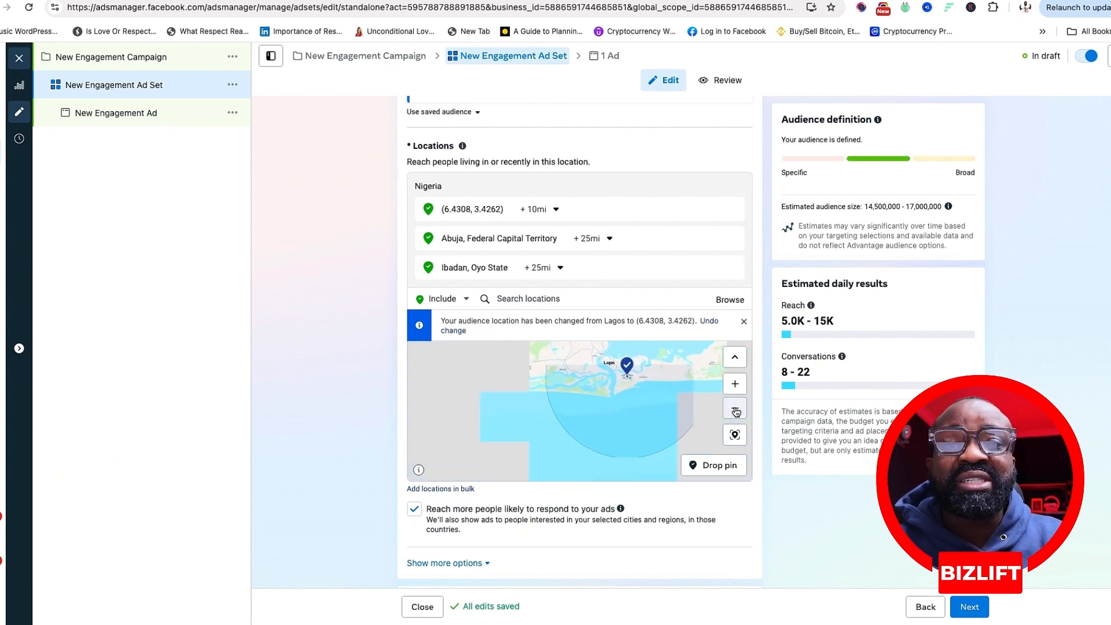
pyautogui.click(735, 408)
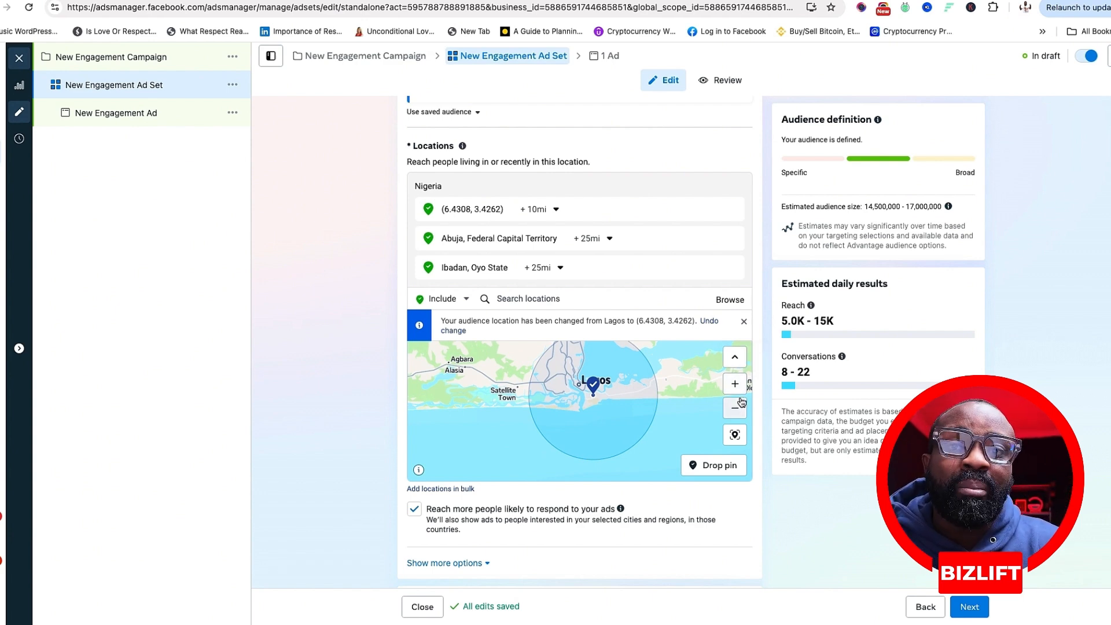
pyautogui.click(735, 408)
pyautogui.click(735, 408)
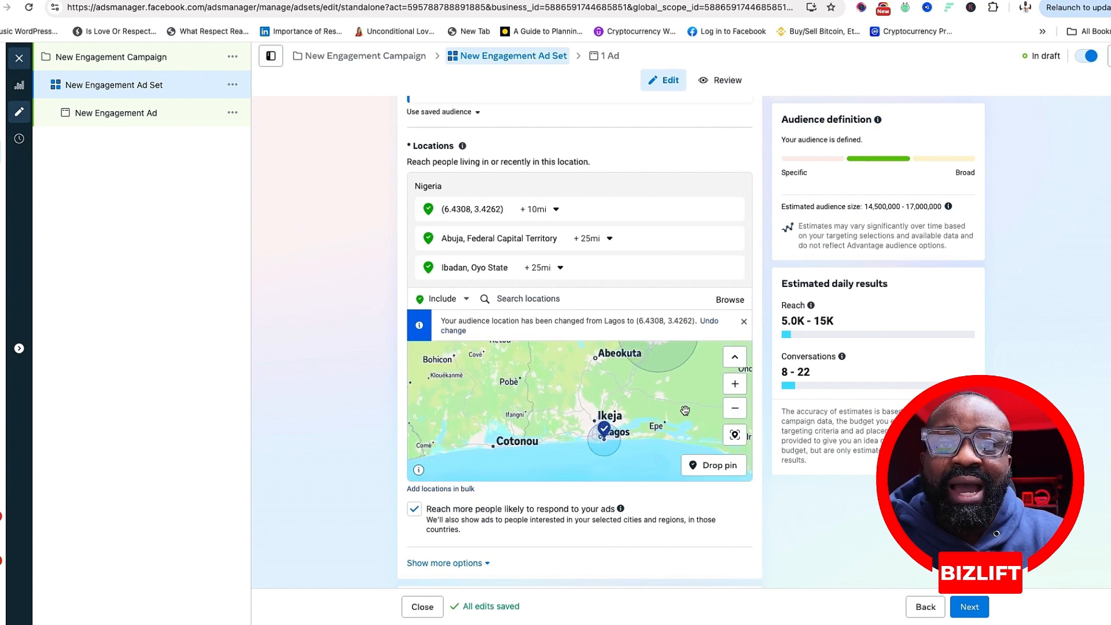
pyautogui.click(735, 385)
pyautogui.moveTo(673, 400); pyautogui.dragTo(561, 434)
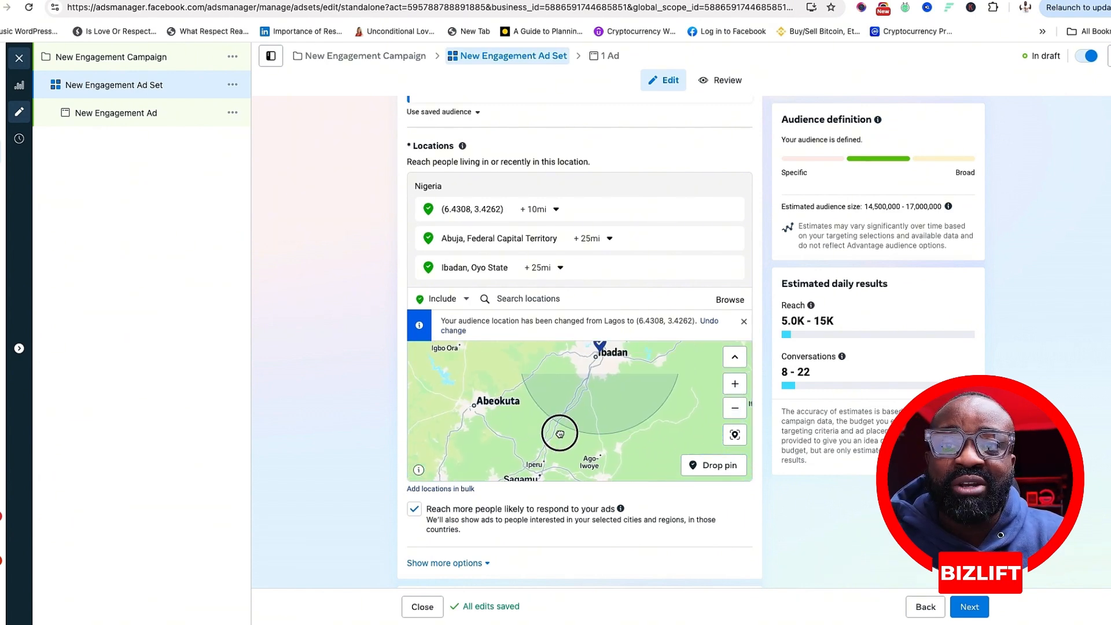
# Drop a location pin near Akobo, just north-east of Ibadan's centre, on the audience map.
pyautogui.moveTo(573, 374); pyautogui.dragTo(581, 424)
pyautogui.click(735, 384)
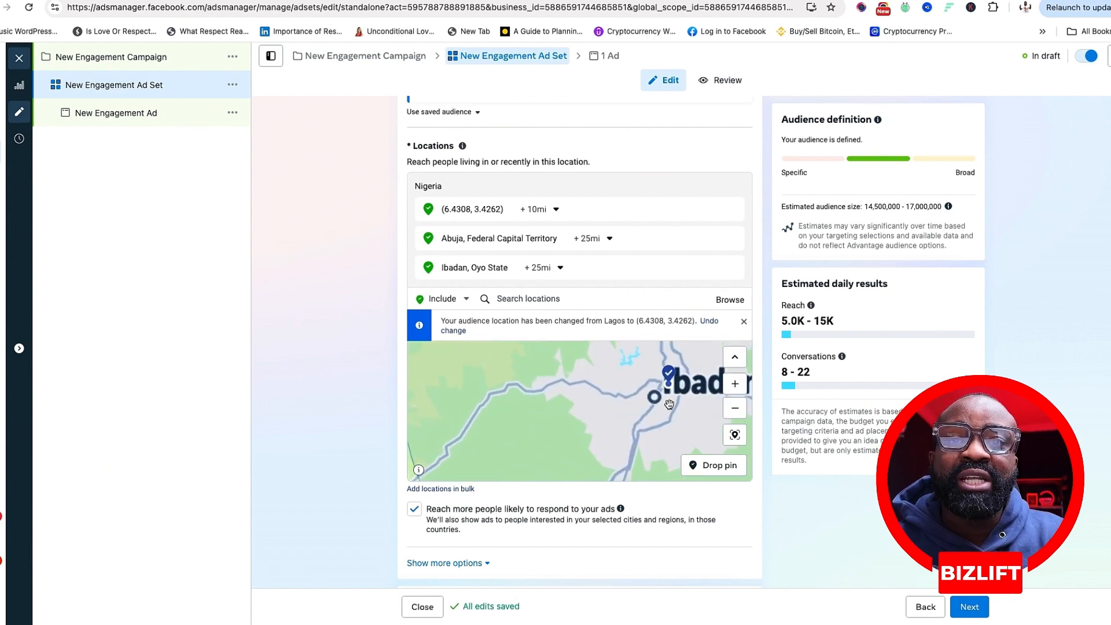
pyautogui.moveTo(641, 391); pyautogui.dragTo(588, 401)
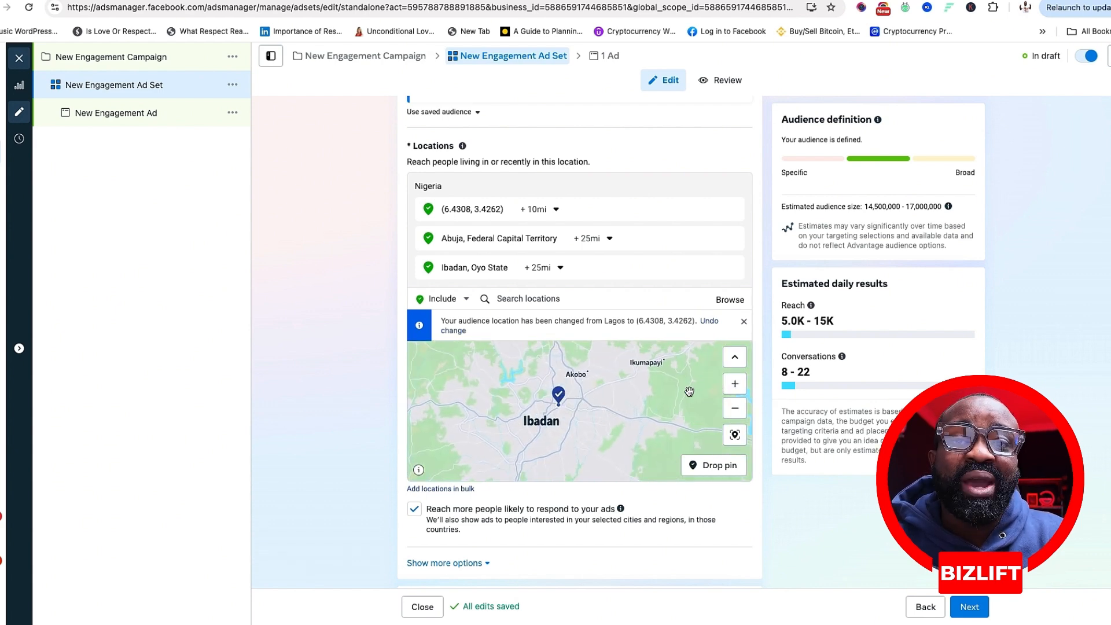
pyautogui.moveTo(668, 387); pyautogui.dragTo(658, 401)
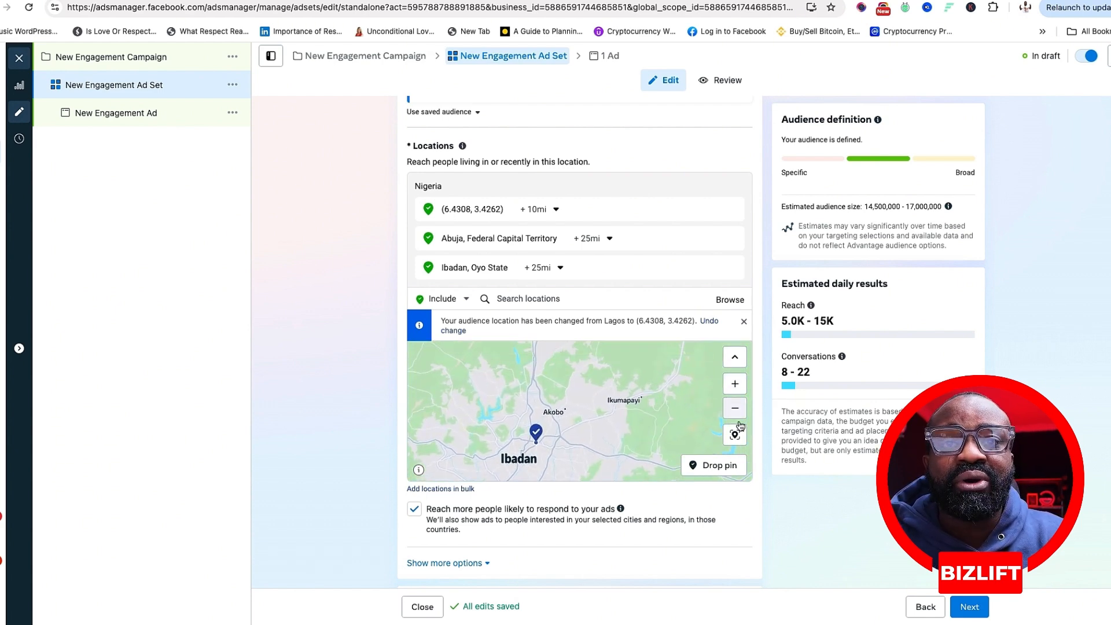
pyautogui.click(717, 465)
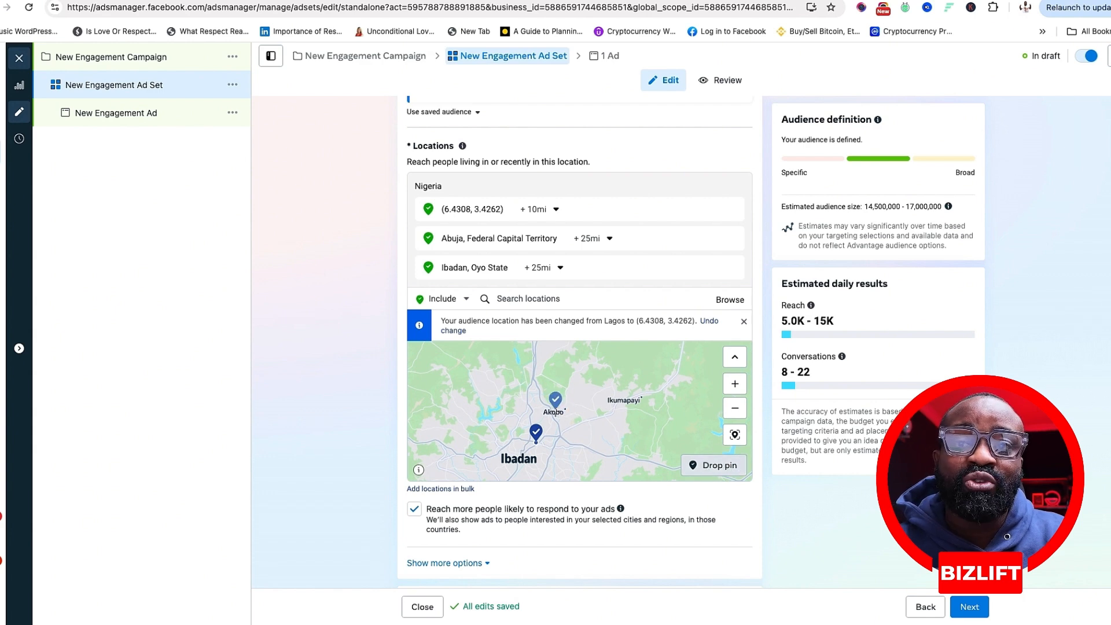
pyautogui.click(554, 411)
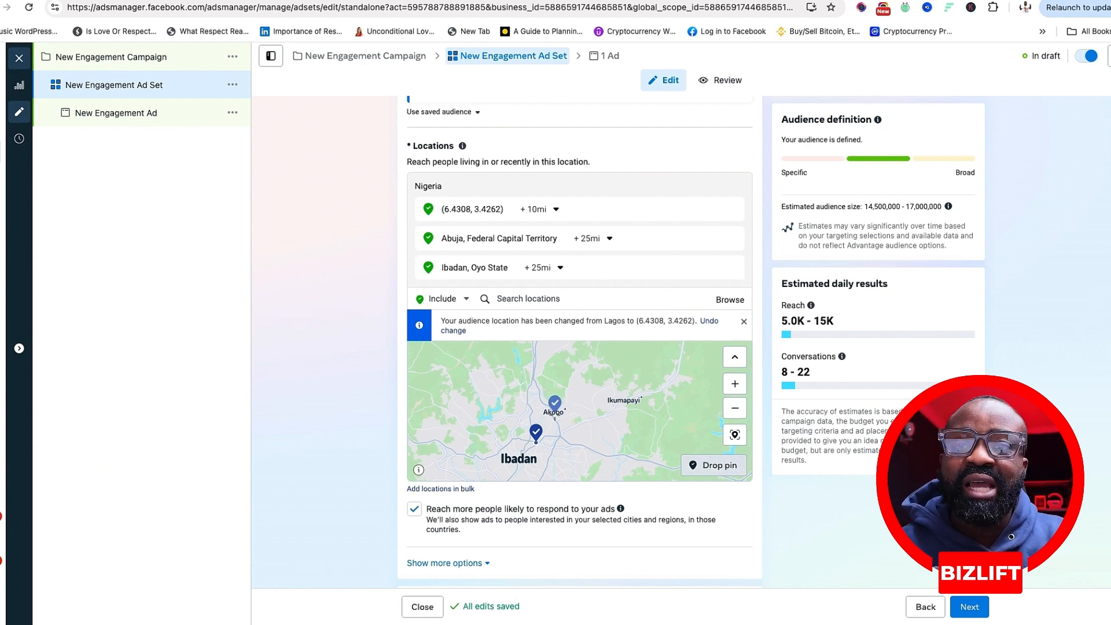
pyautogui.click(554, 414)
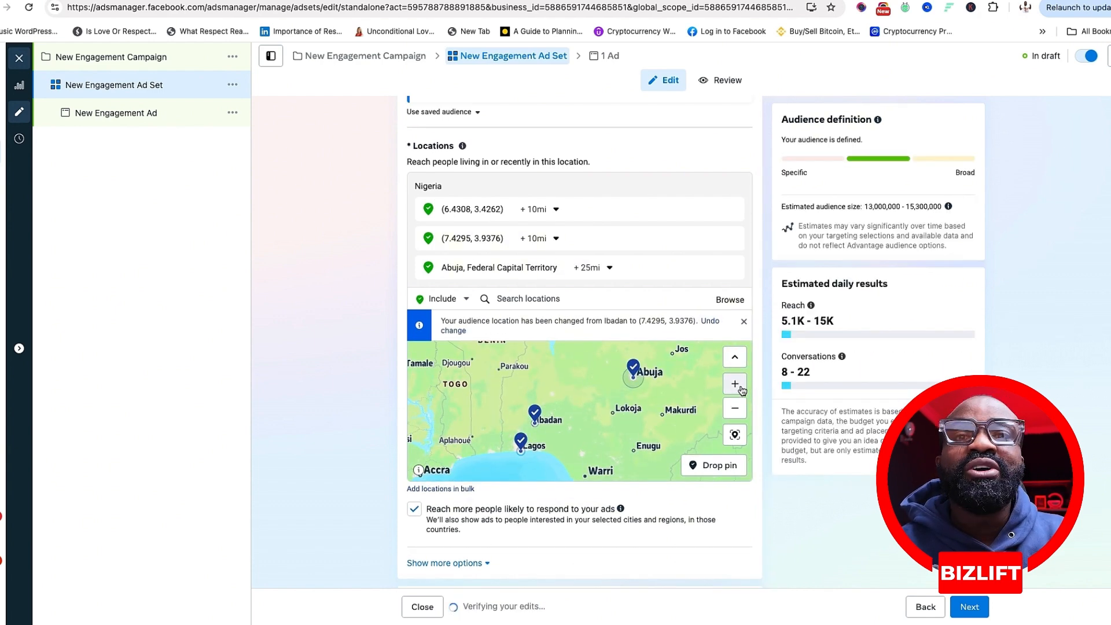
# Examine which areas around Ibadan fall within the coverage circle of the Akobo pin on the map.
pyautogui.click(735, 384)
pyautogui.click(736, 383)
pyautogui.moveTo(549, 423); pyautogui.dragTo(650, 394)
pyautogui.moveTo(519, 432); pyautogui.dragTo(616, 396)
pyautogui.moveTo(553, 419); pyautogui.dragTo(628, 423)
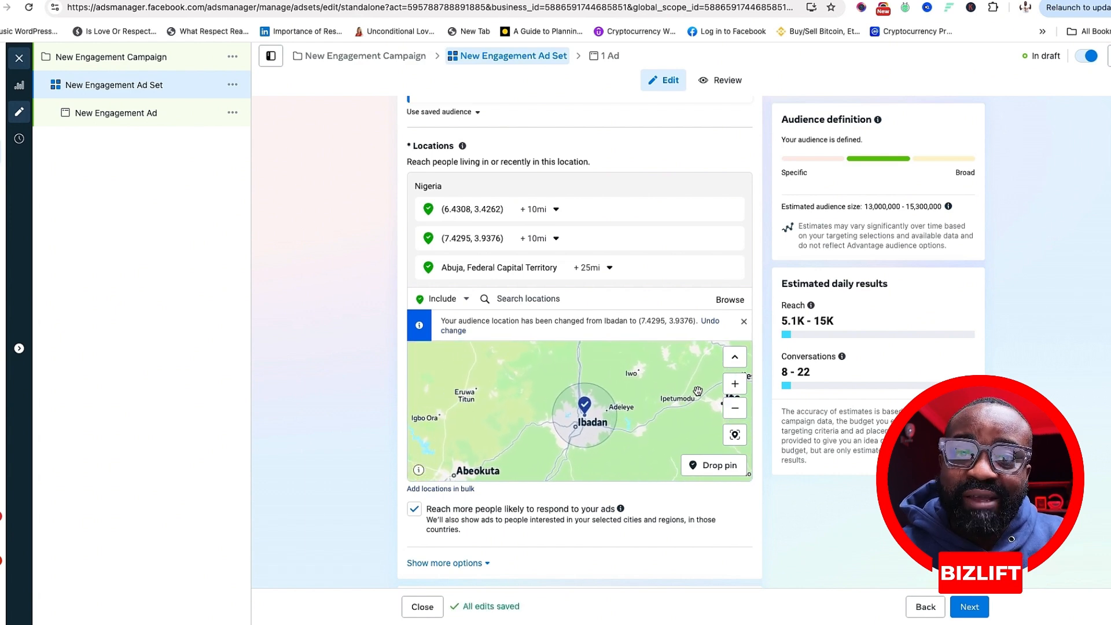
pyautogui.click(736, 385)
pyautogui.click(736, 385)
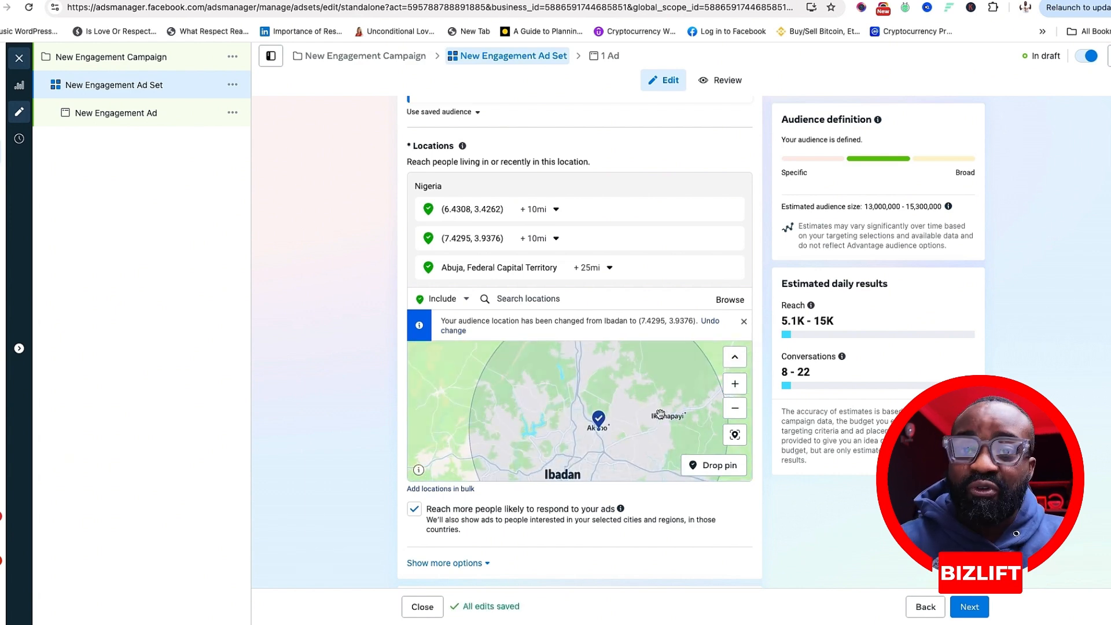
pyautogui.moveTo(672, 417); pyautogui.dragTo(608, 471)
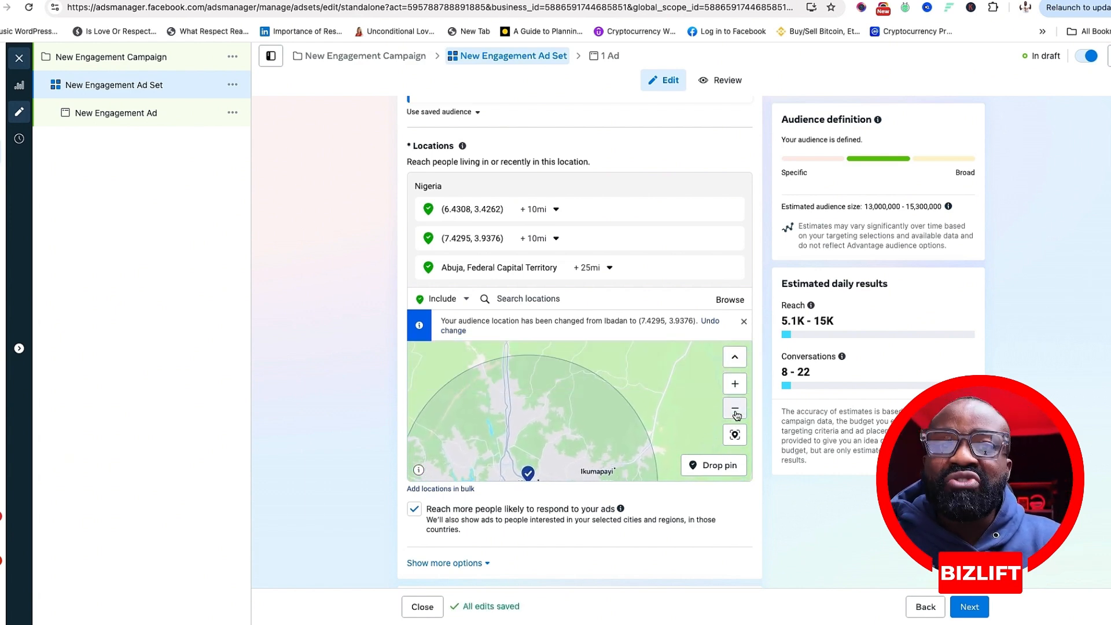
pyautogui.click(736, 408)
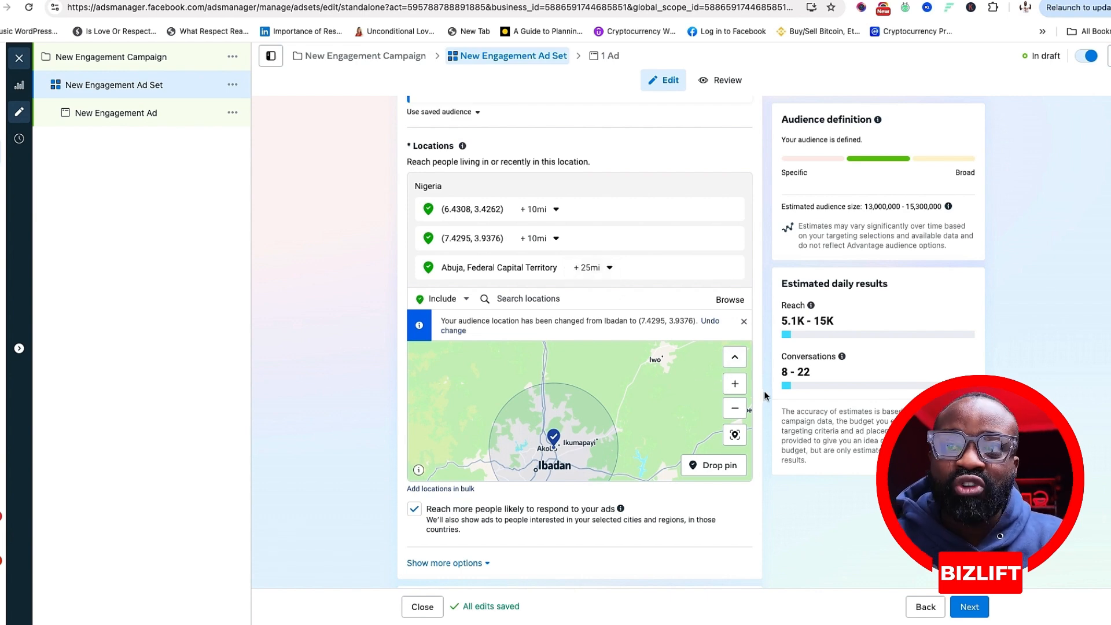
# Expand the optional audience suggestion settings of the Advantage+ audience.
pyautogui.scroll(-1, 763, 389)
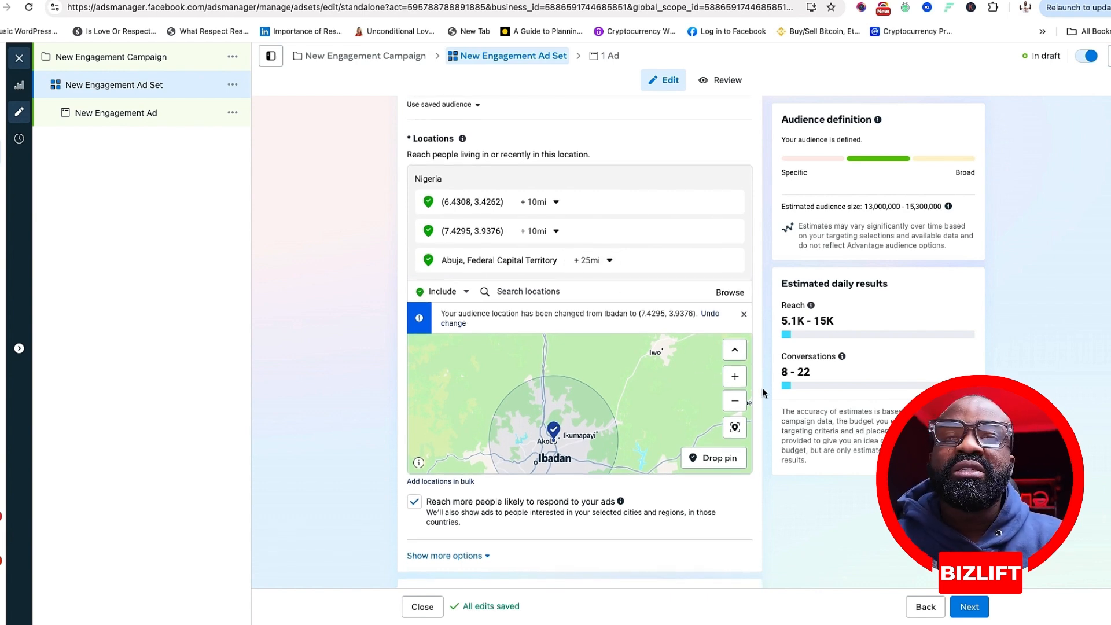
pyautogui.scroll(-5, 763, 392)
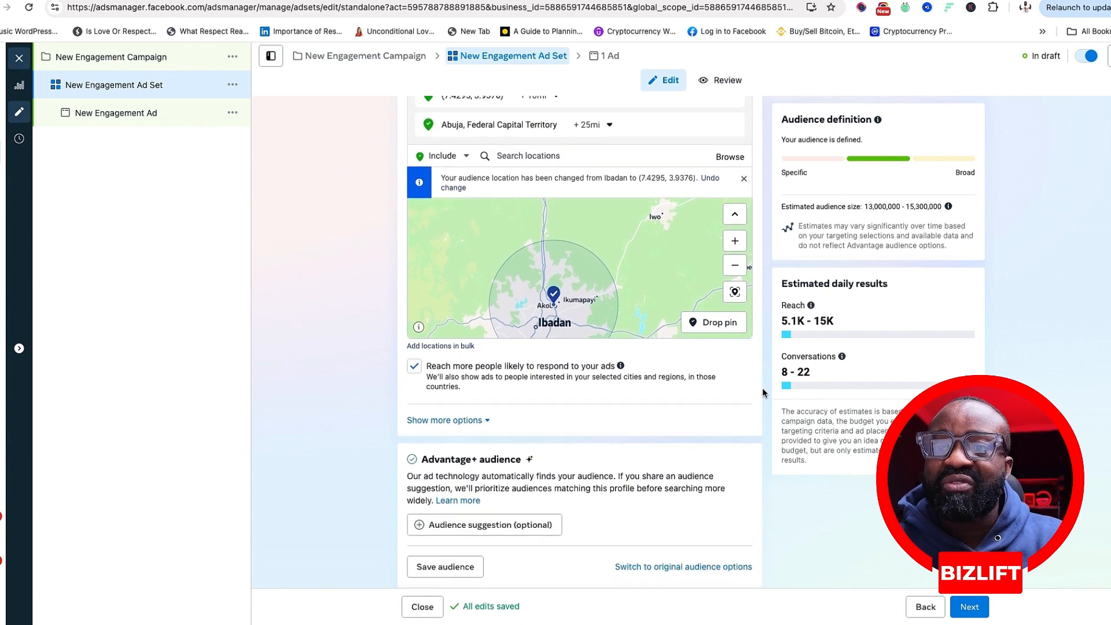
pyautogui.scroll(-4, 763, 393)
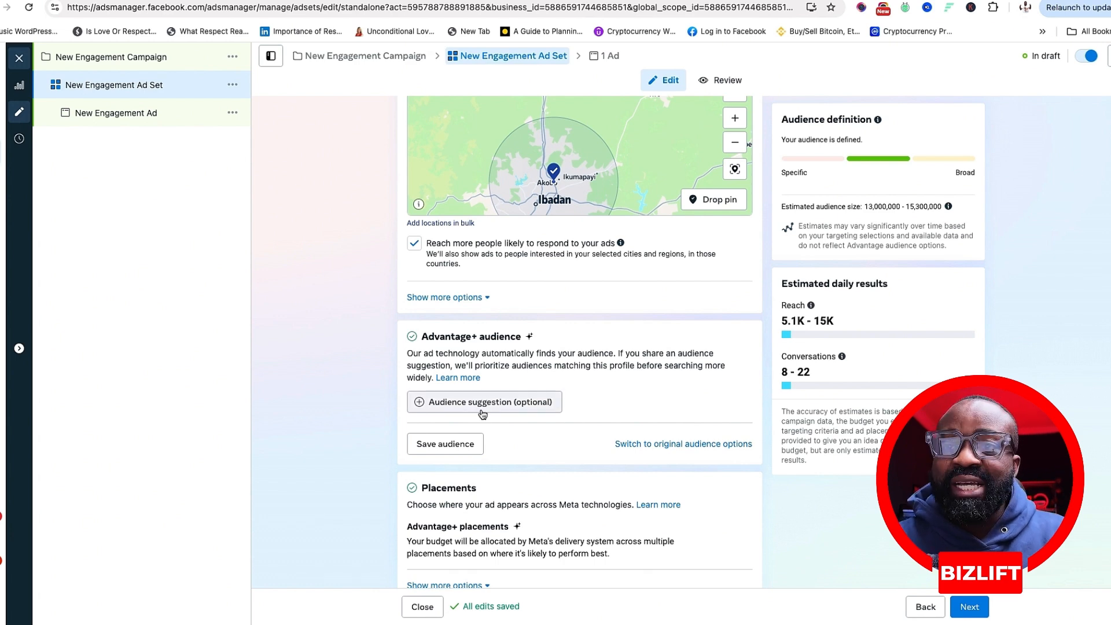
pyautogui.moveTo(480, 414)
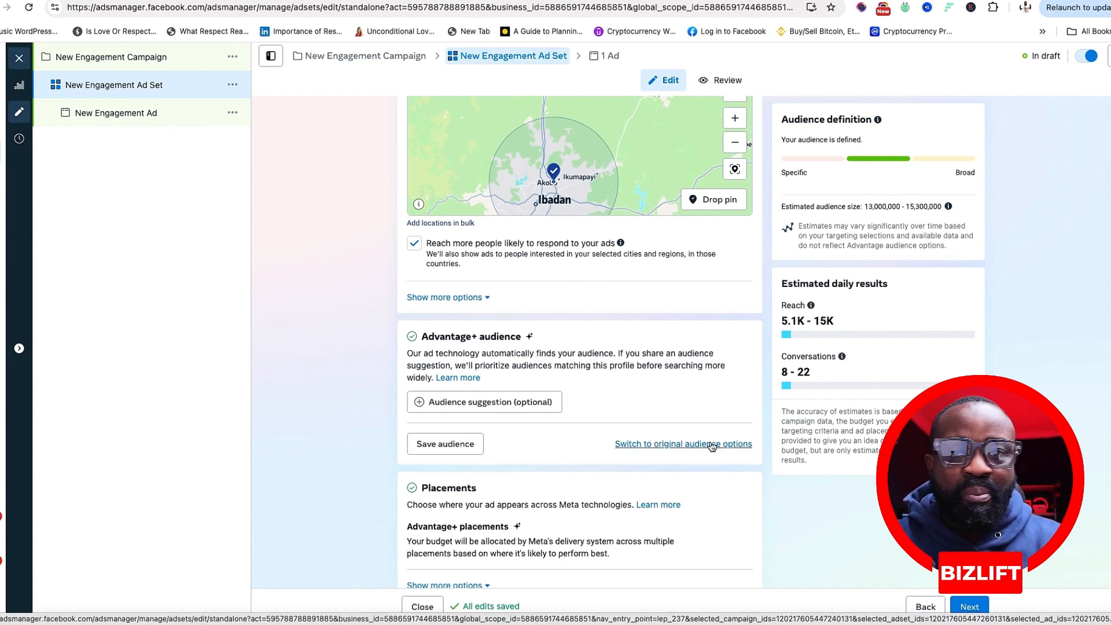
pyautogui.click(466, 400)
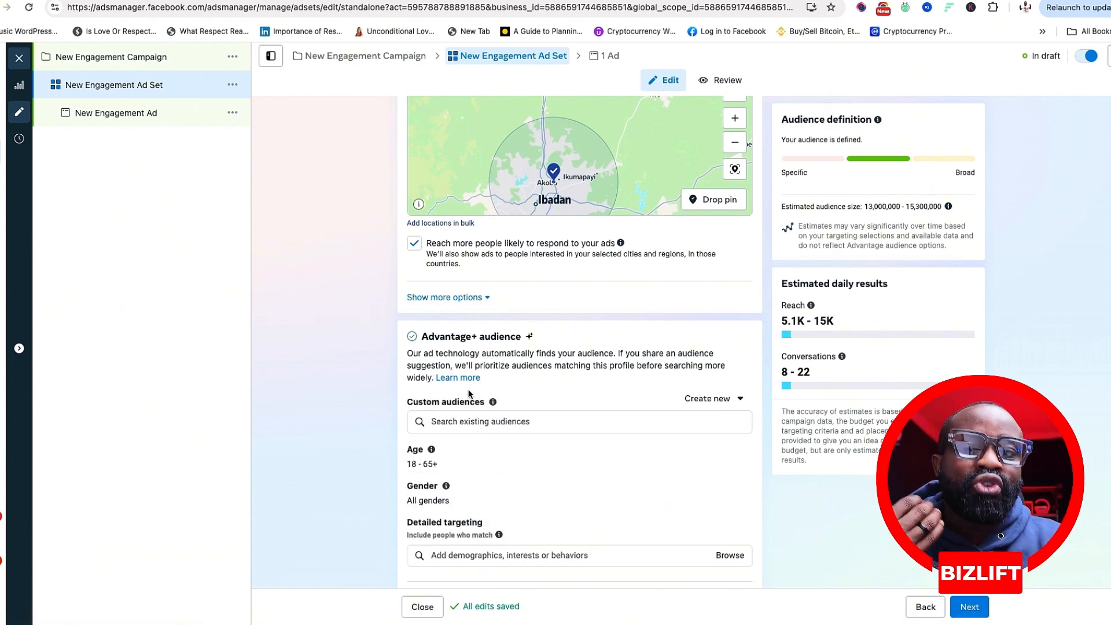
# Set the suggested audience's age range to 23–40 and open the gender setting for editing.
pyautogui.scroll(-1, 680, 455)
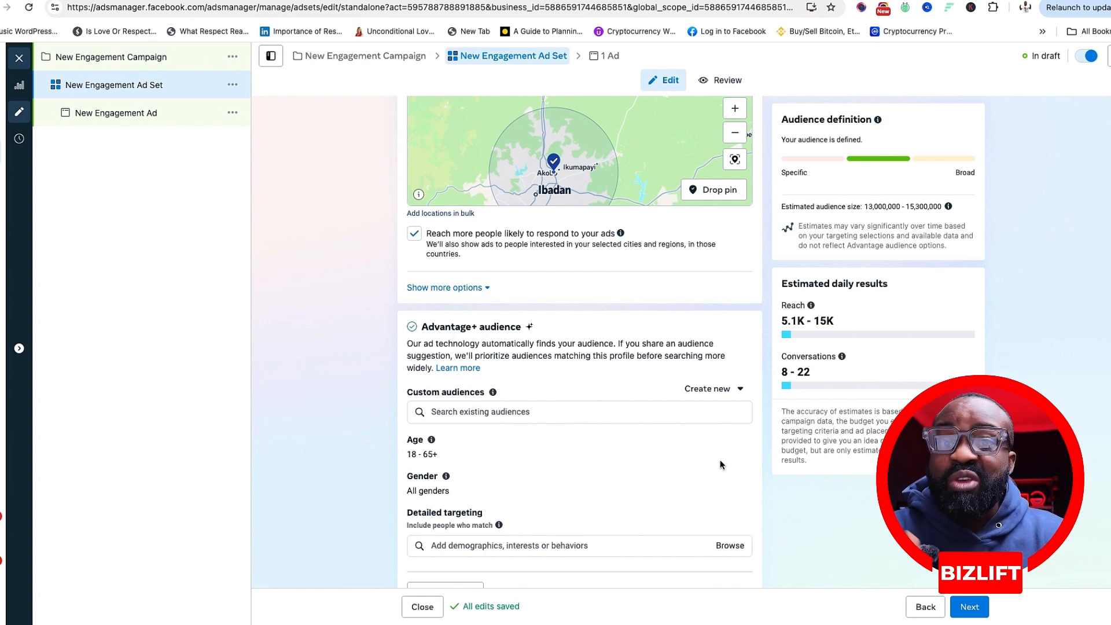
pyautogui.scroll(-2, 720, 463)
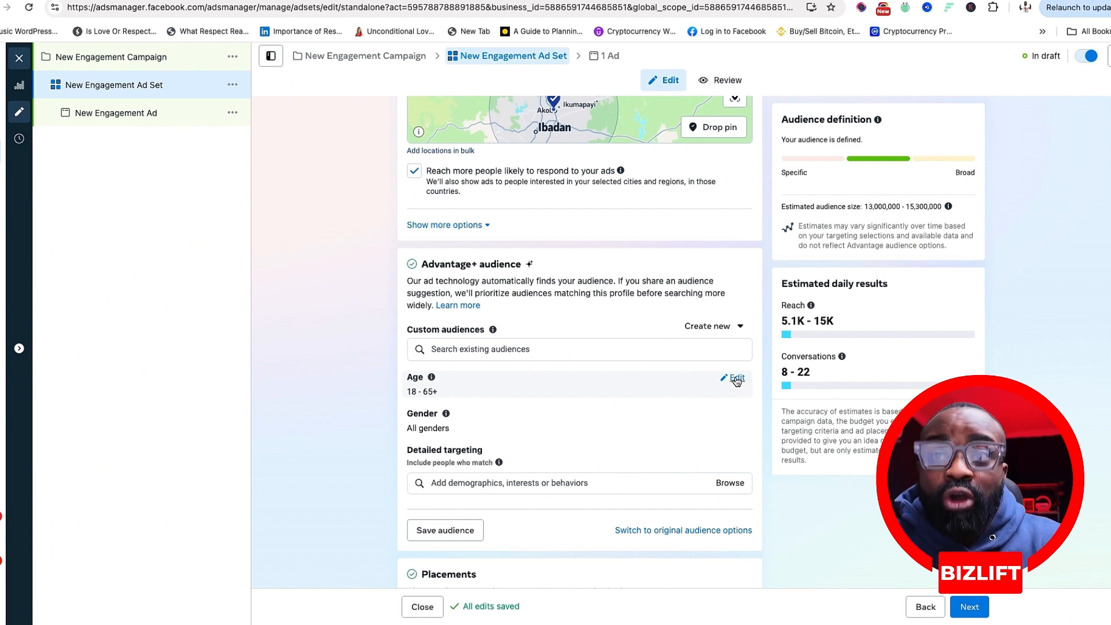
pyautogui.click(737, 380)
pyautogui.click(426, 398)
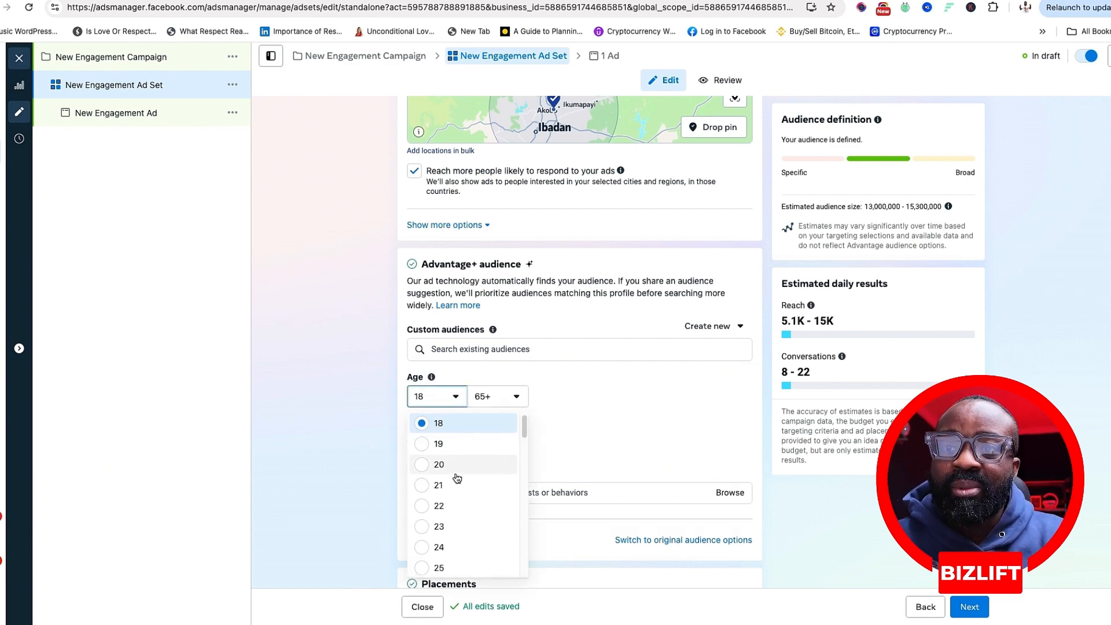
pyautogui.scroll(-1, 457, 478)
pyautogui.click(481, 501)
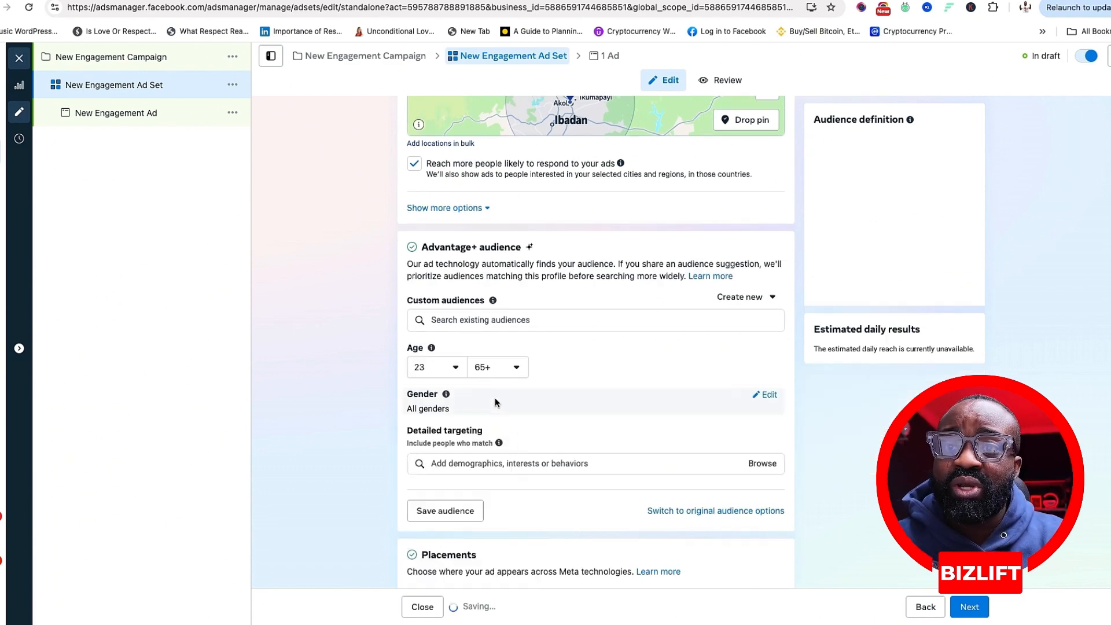
pyautogui.click(503, 396)
pyautogui.scroll(4, 514, 463)
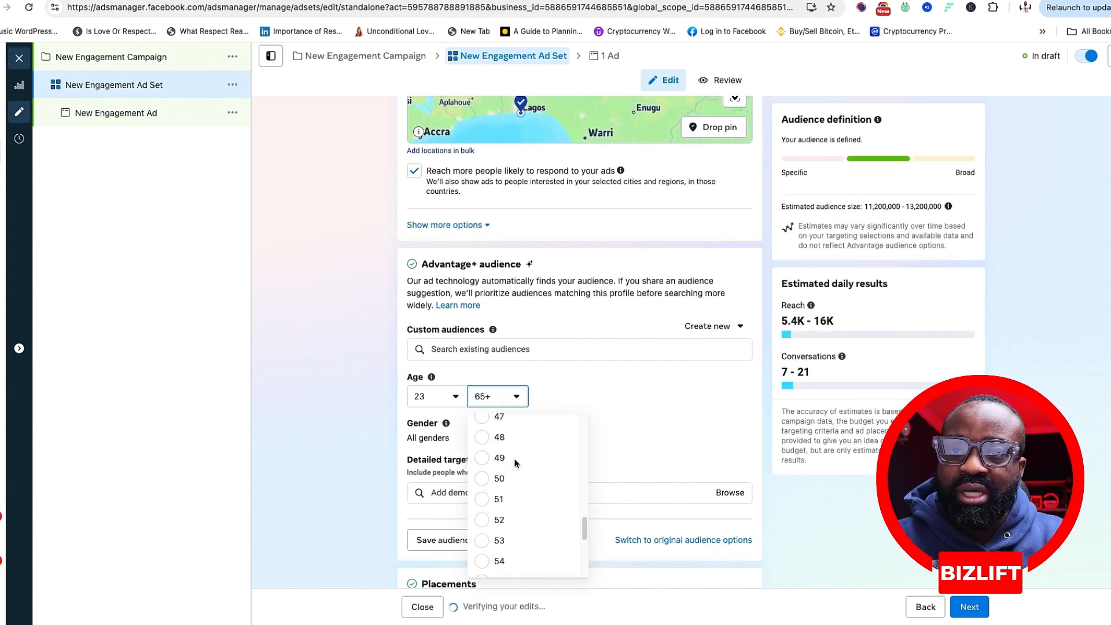
pyautogui.scroll(3, 515, 464)
pyautogui.click(515, 491)
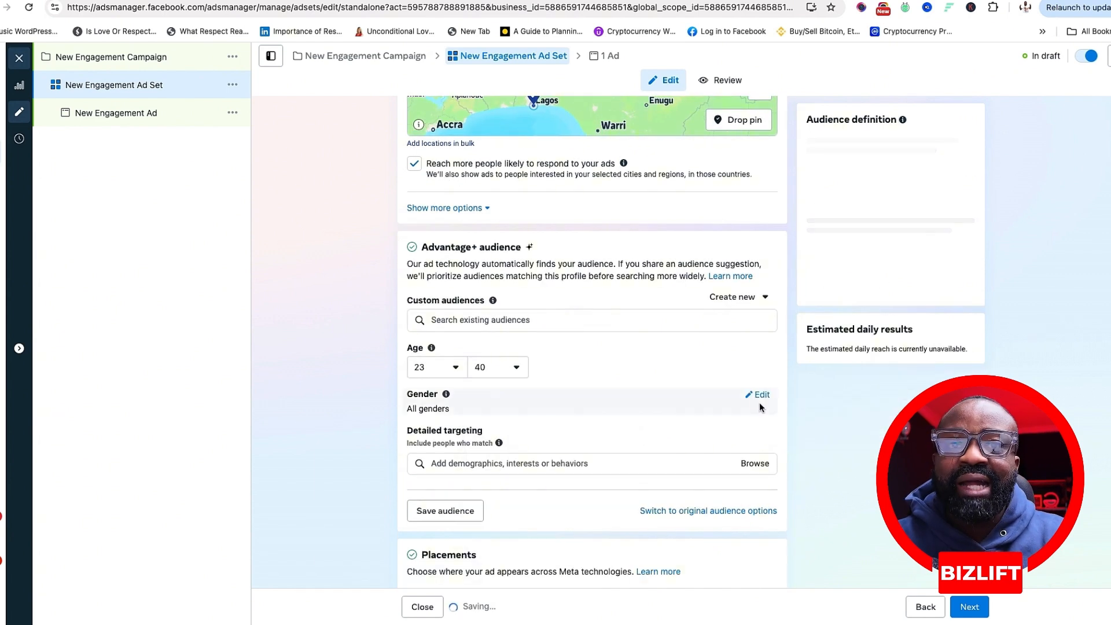
pyautogui.click(760, 404)
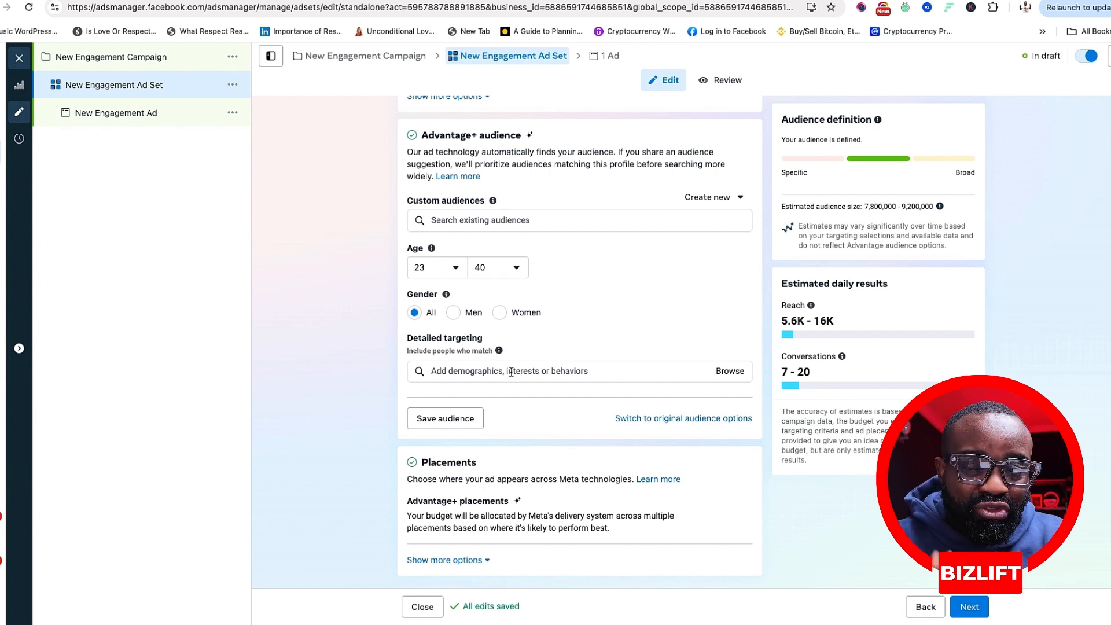
# Search detailed targeting for "online food ordering" and add the Online food ordering (food & drink) interest.
pyautogui.click(512, 372)
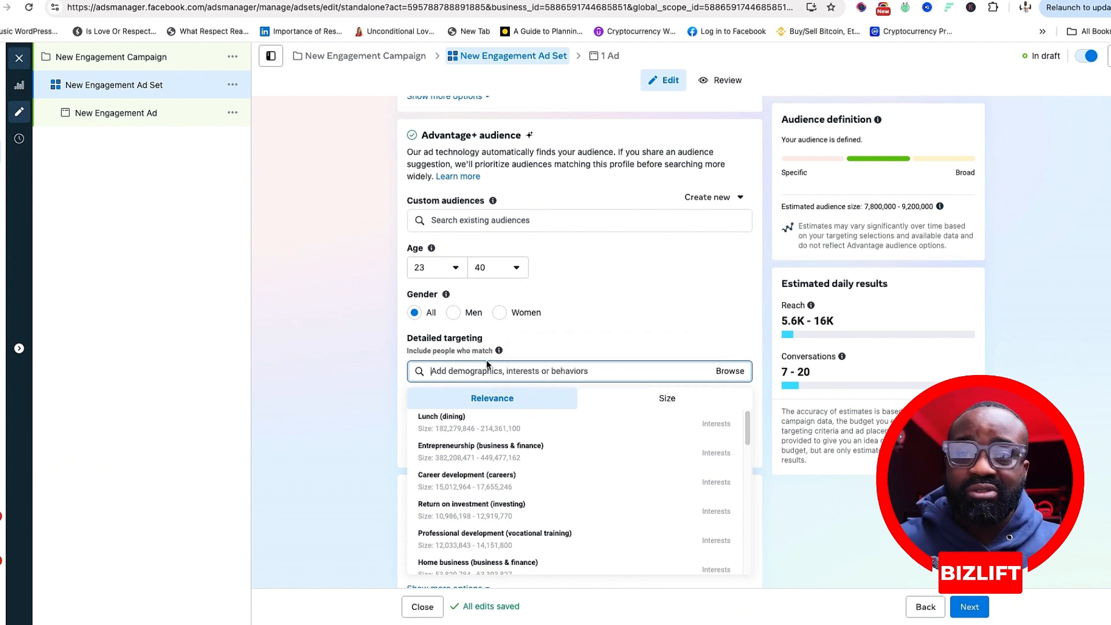
pyautogui.click(503, 377)
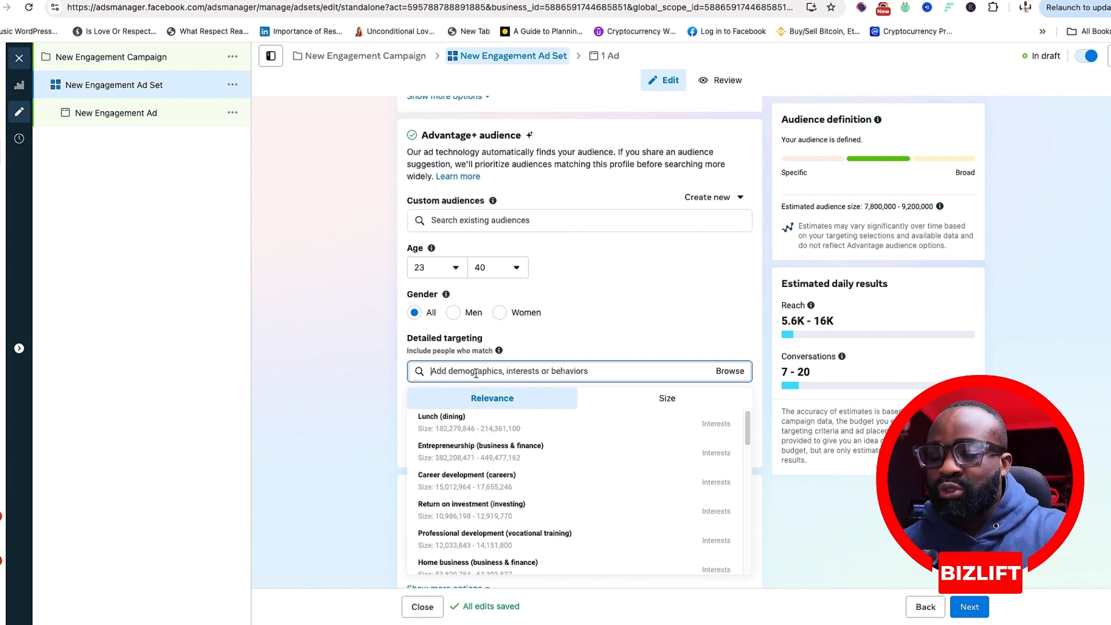
pyautogui.write('onli')
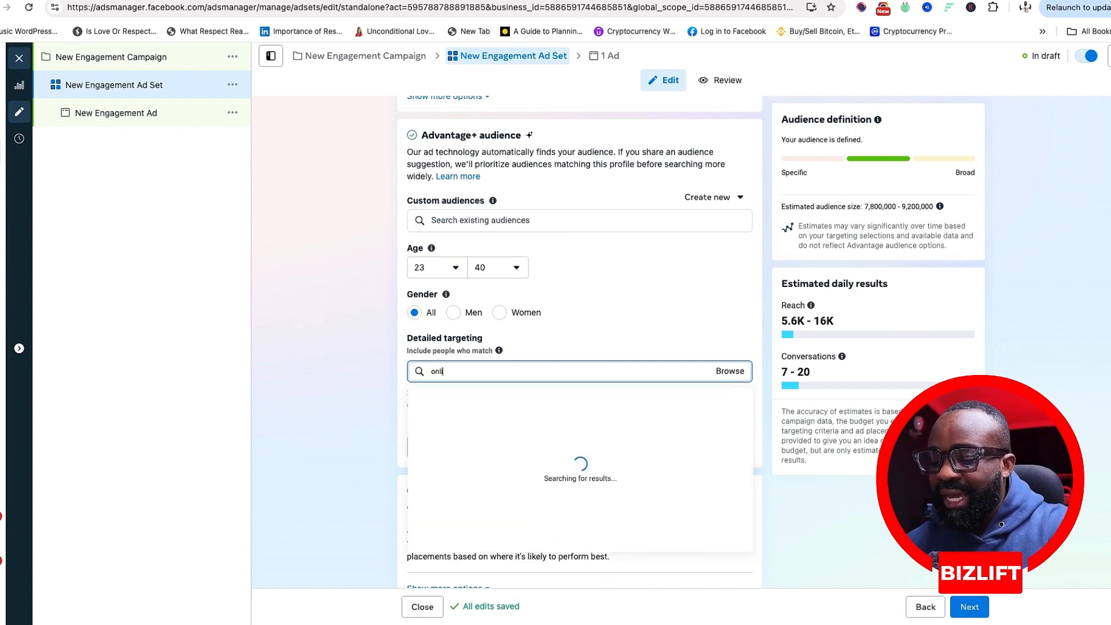
pyautogui.write('ne food ordering')
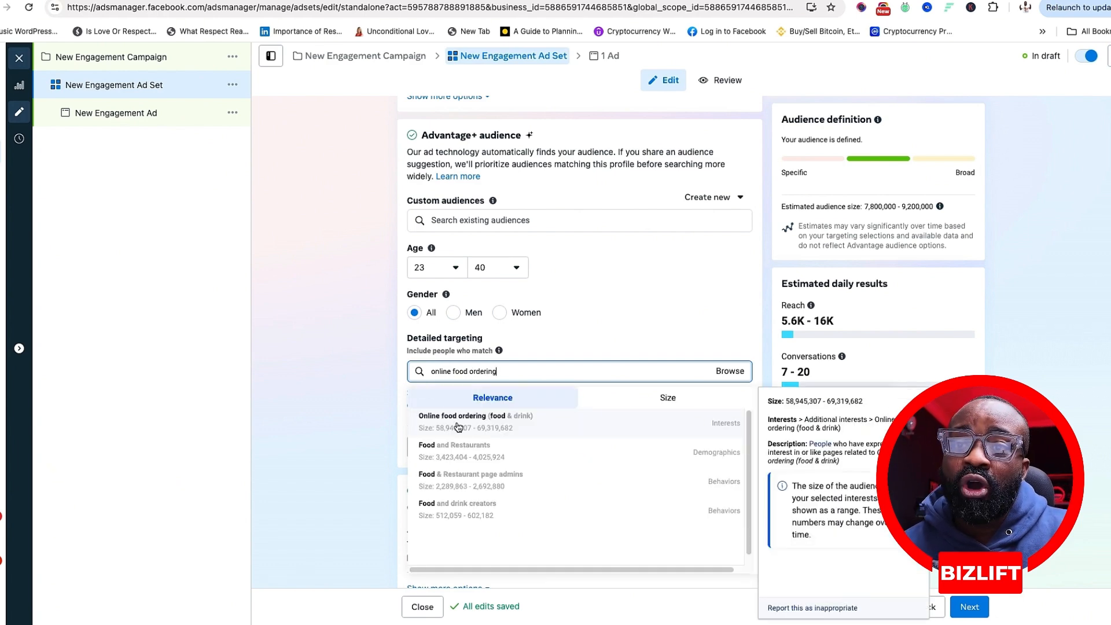
pyautogui.click(459, 423)
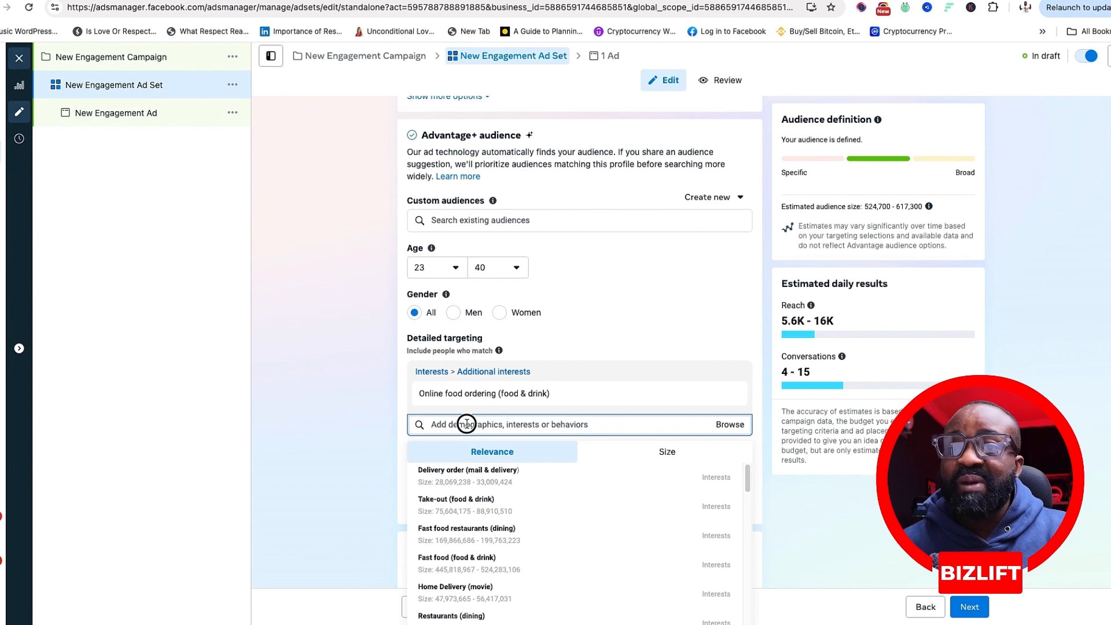
# Search detailed targeting for "local food" and add the Local food (food & drink) interest.
pyautogui.write('local food')
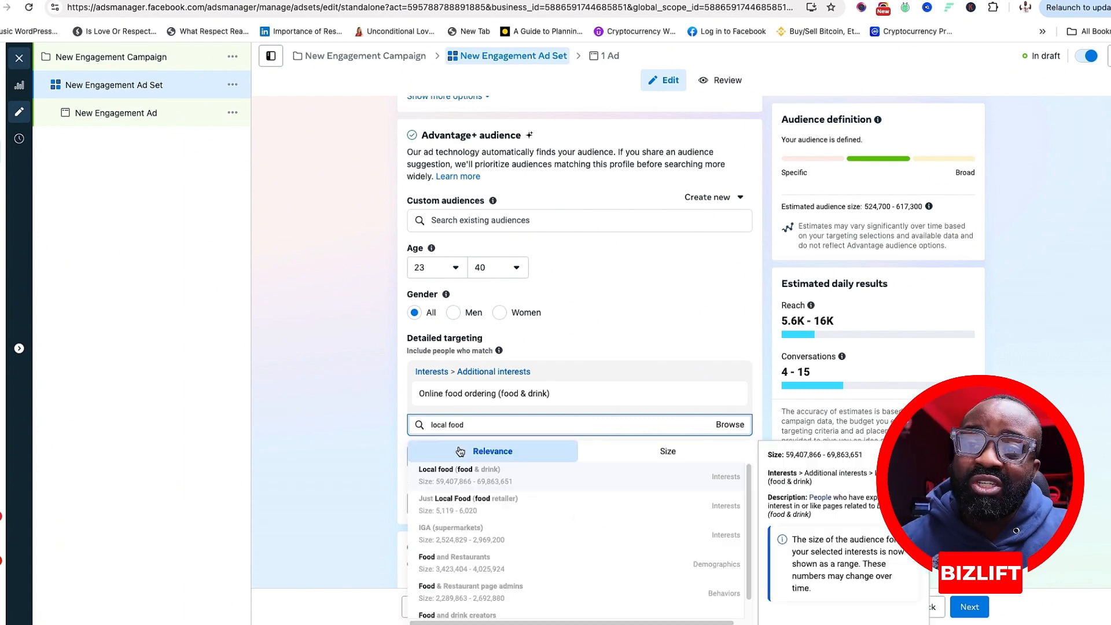
pyautogui.click(452, 472)
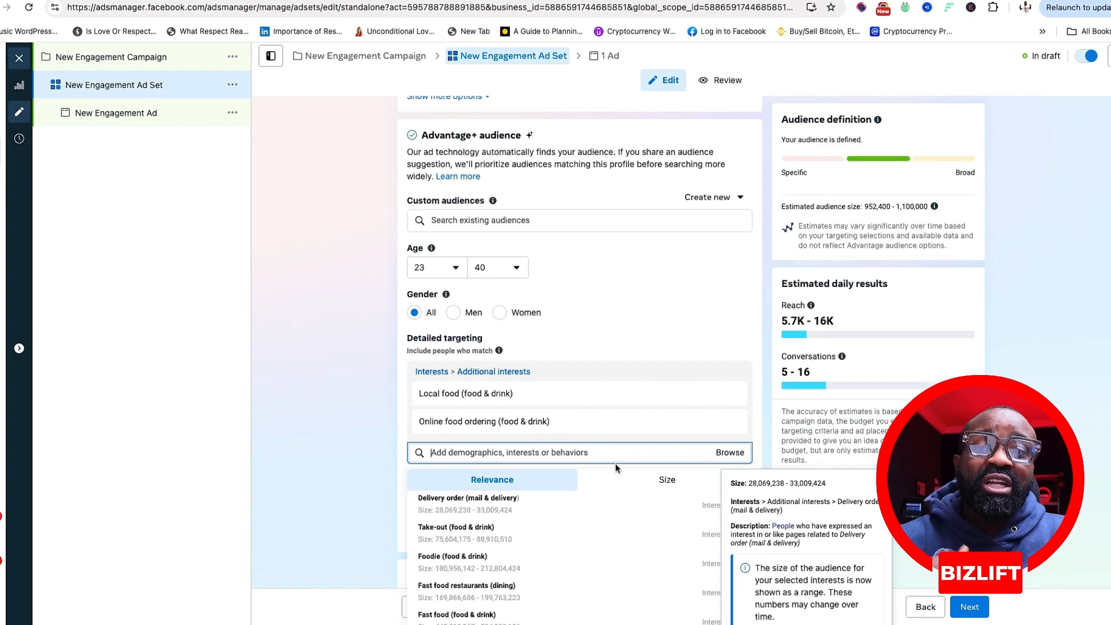
pyautogui.click(640, 346)
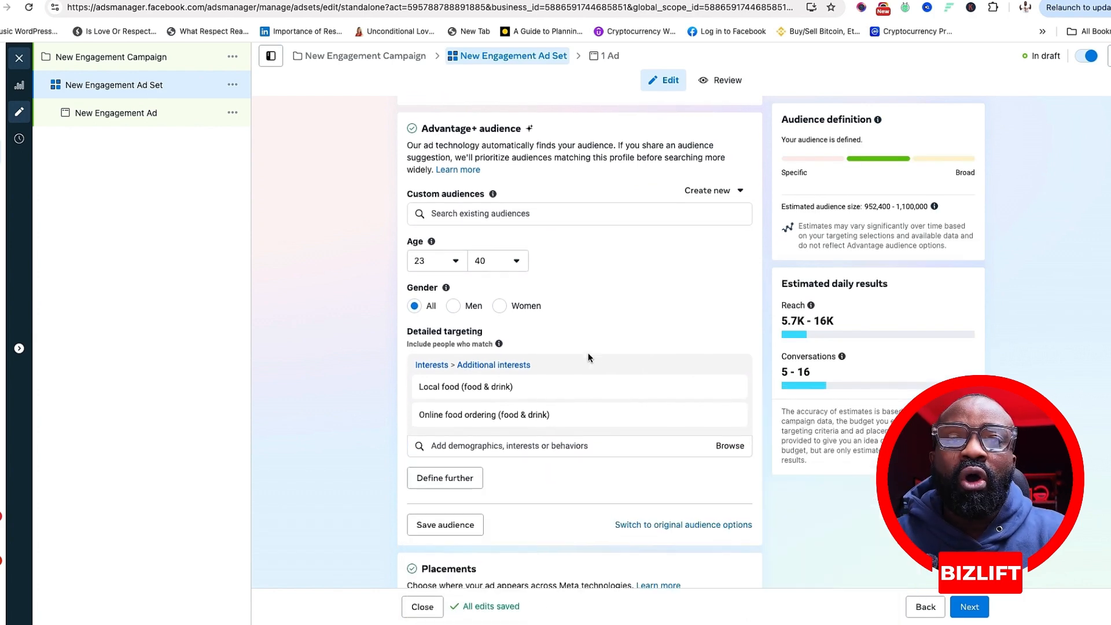
# Look through the suggested related interests and remove Online food ordering (food & drink) from the detailed targeting.
pyautogui.scroll(-1, 588, 350)
pyautogui.click(551, 412)
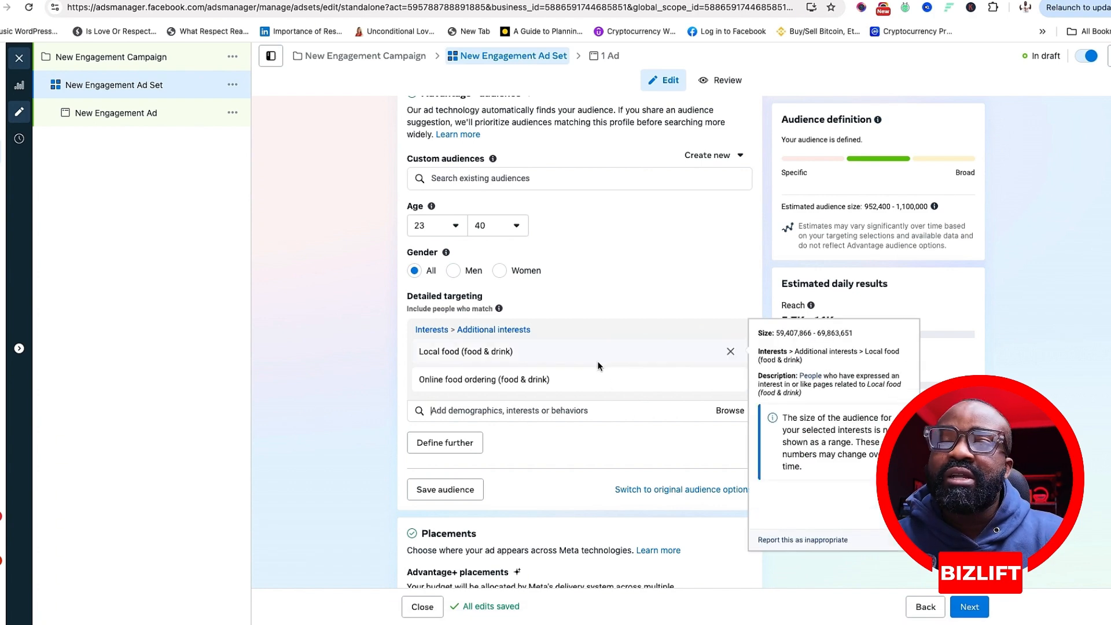
pyautogui.click(533, 415)
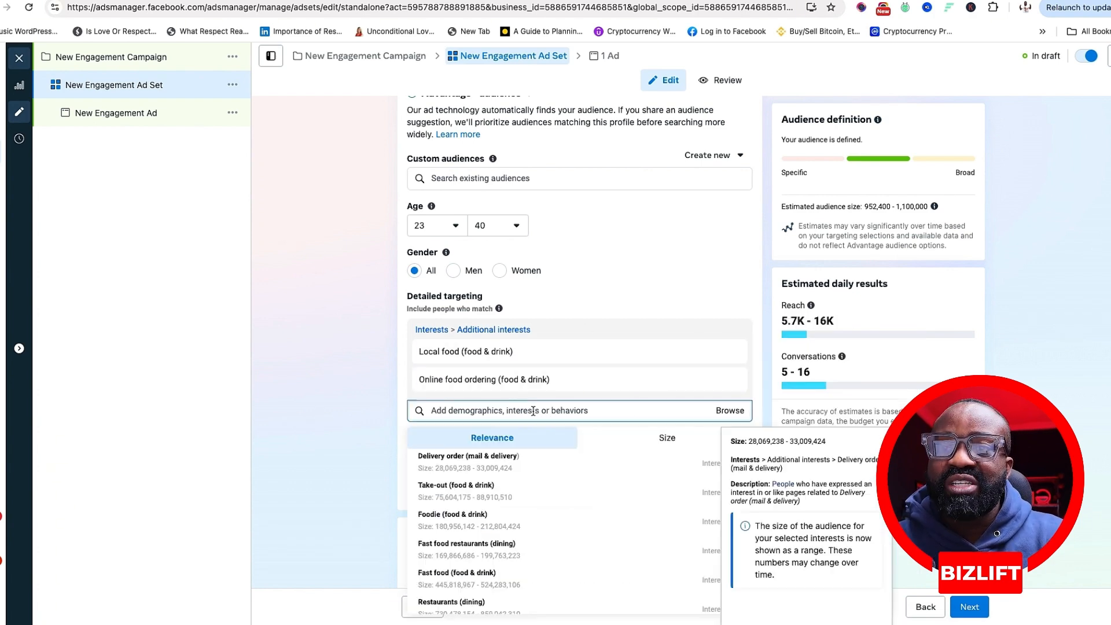
pyautogui.scroll(-2, 579, 313)
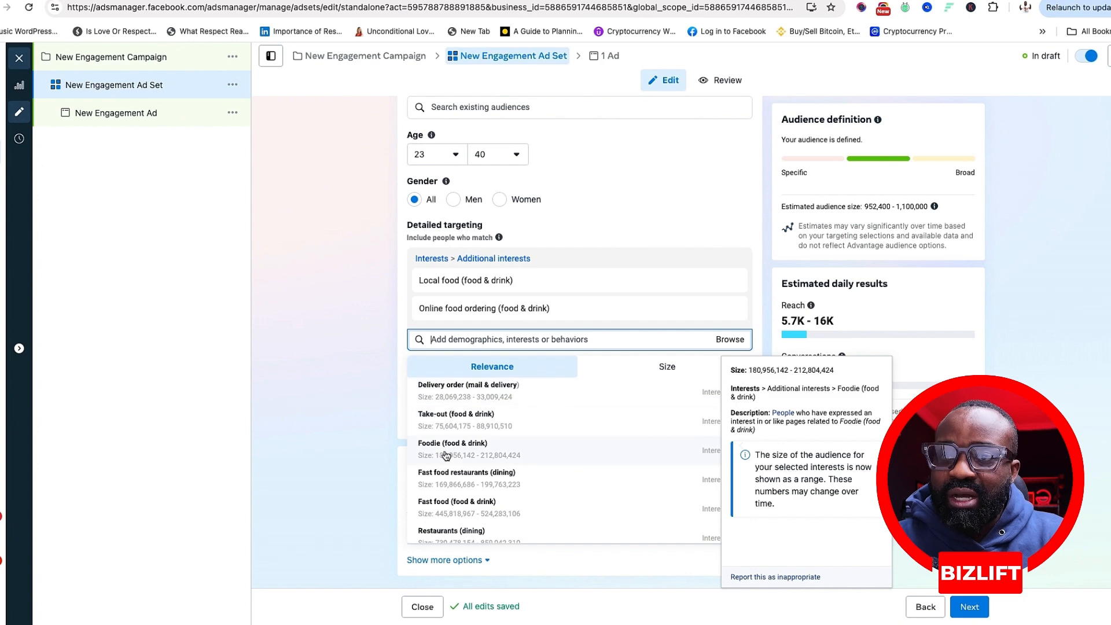
pyautogui.scroll(-4, 474, 481)
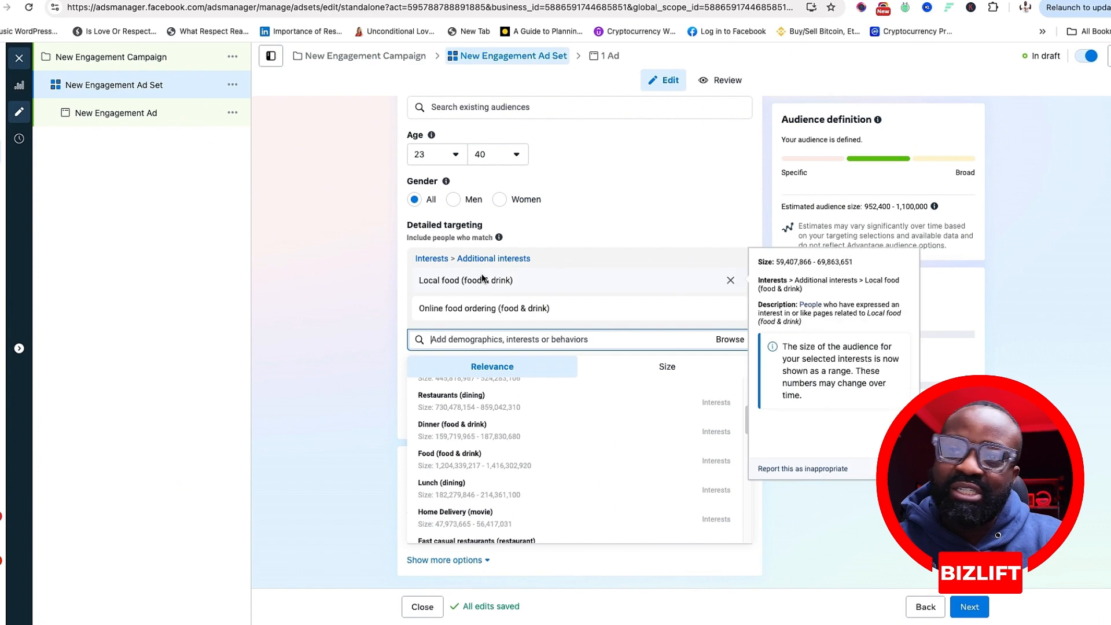
pyautogui.click(731, 308)
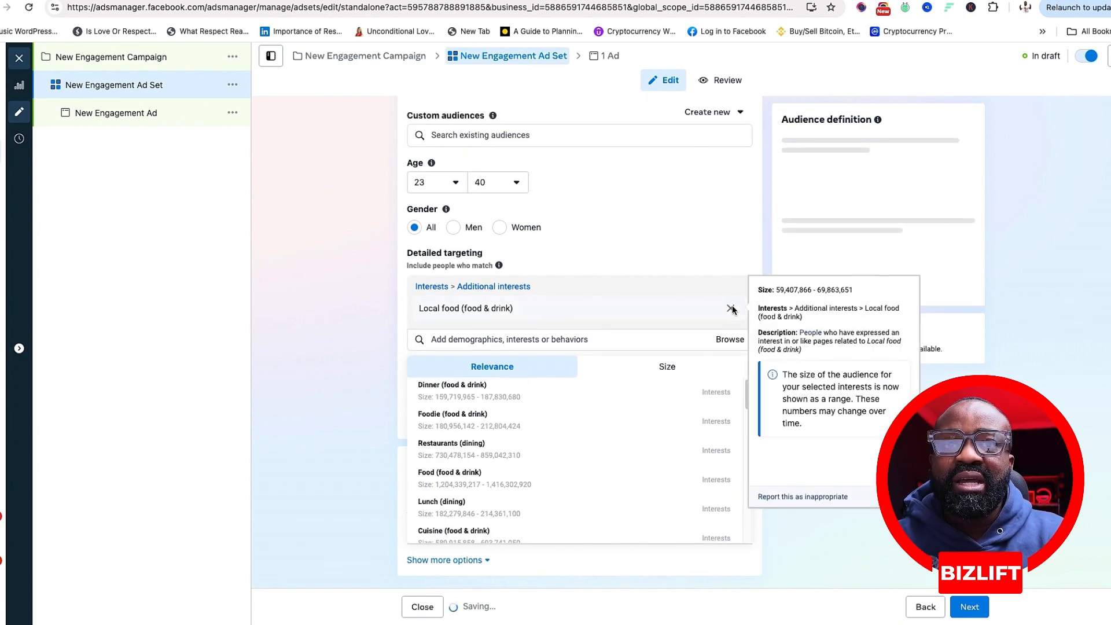
# Replace the Local food (food & drink) interest with hair extensions (hair care) in detailed targeting, searching for "hair extension".
pyautogui.click(730, 308)
pyautogui.click(543, 376)
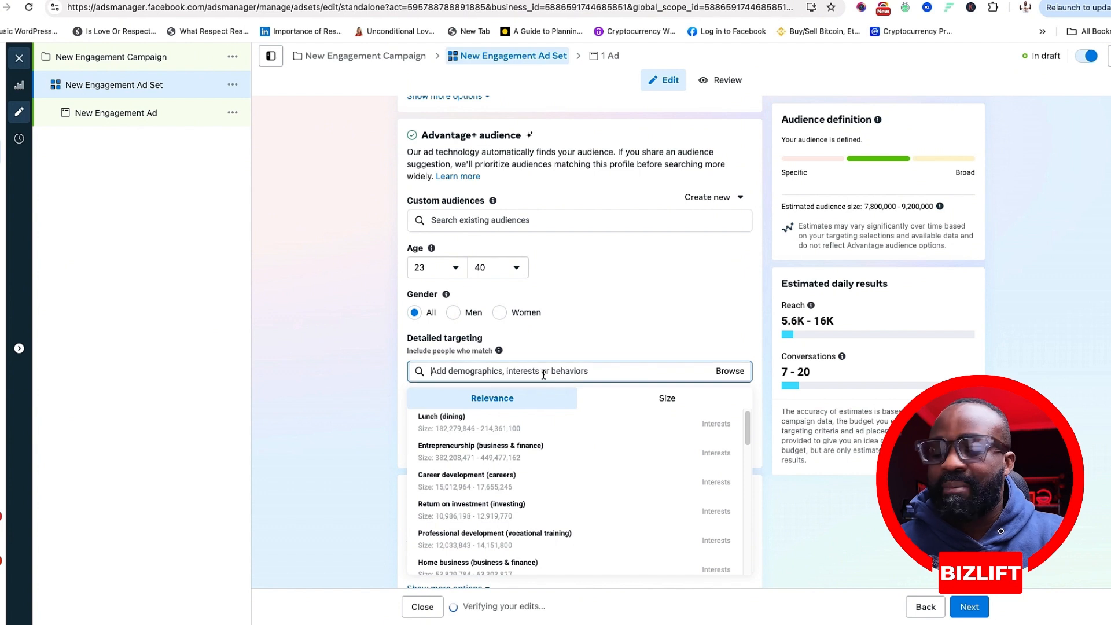
pyautogui.write('hair')
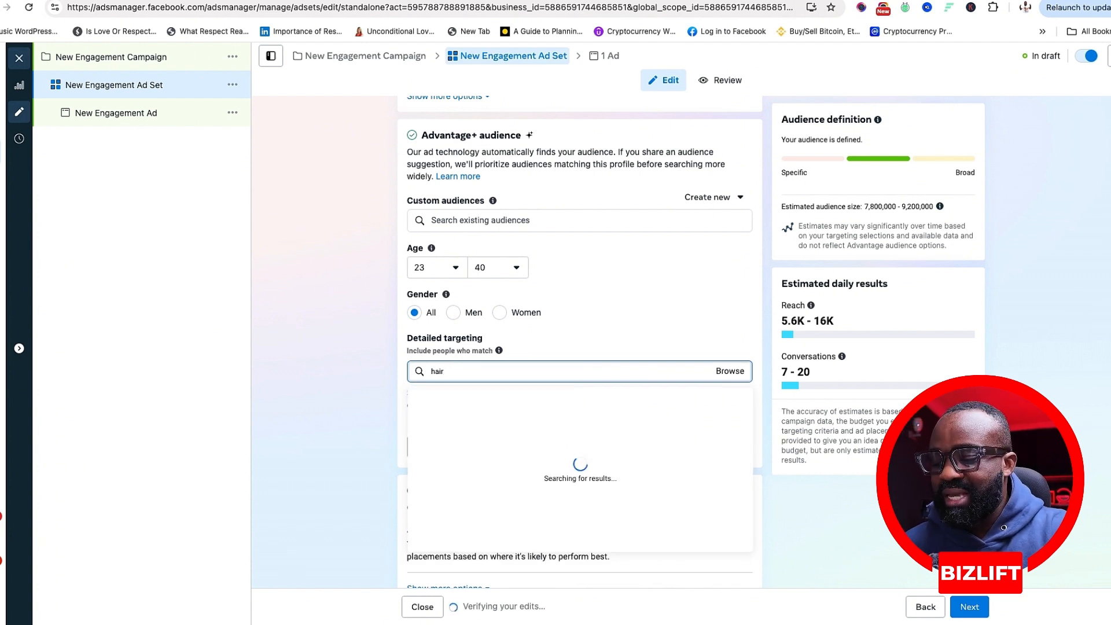
pyautogui.write(' extensiopn')
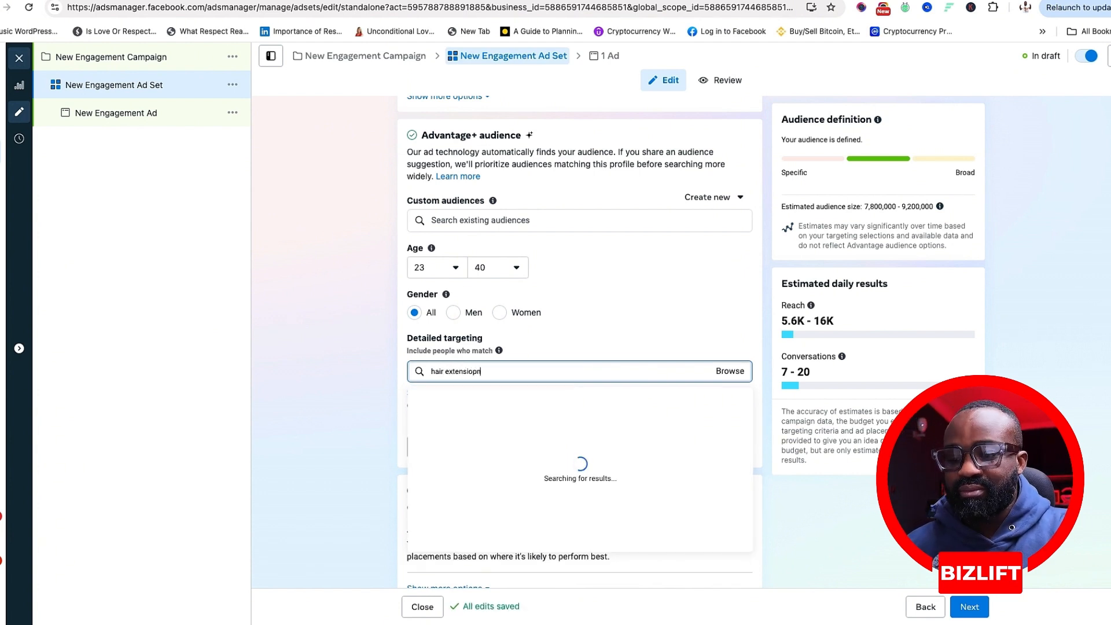
pyautogui.press('BackSpace')
pyautogui.press('BackSpace')
pyautogui.write('n')
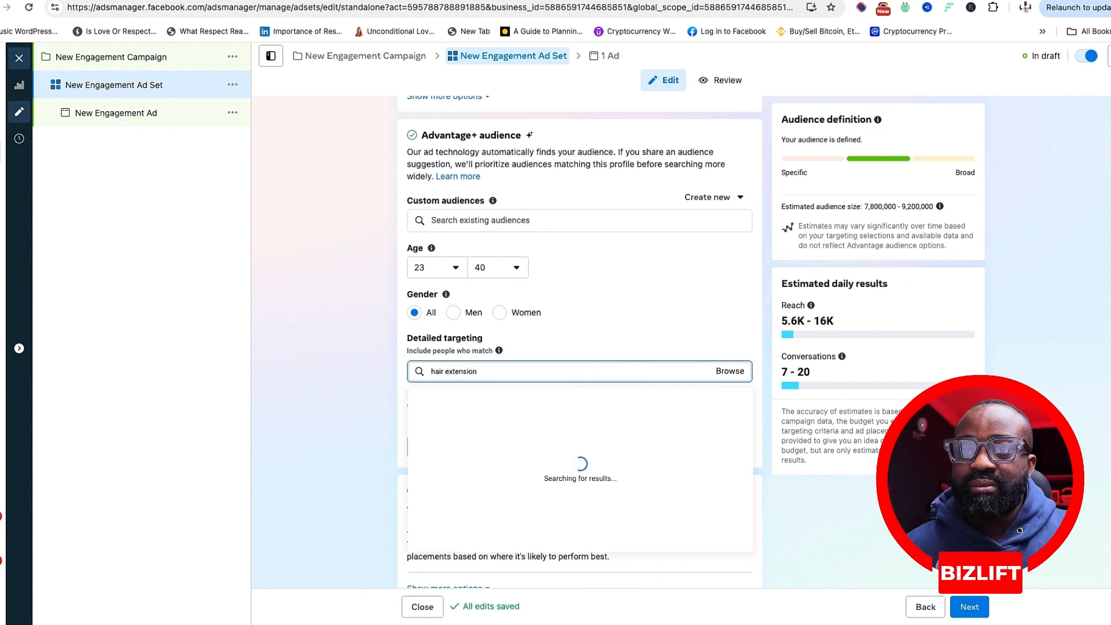
pyautogui.click(449, 408)
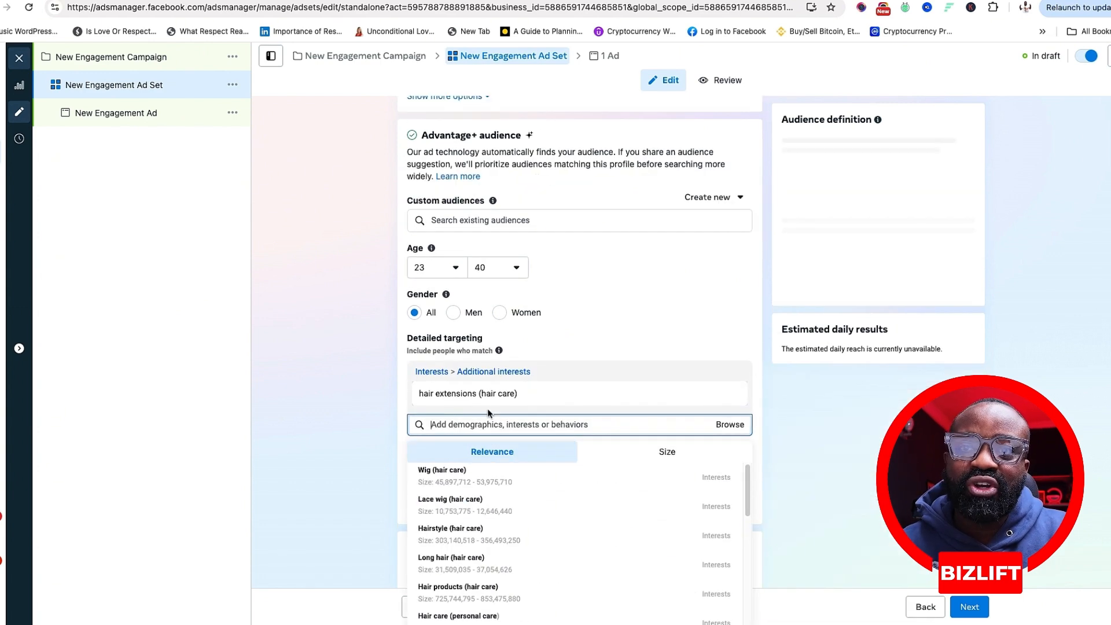
# Look through the related interests suggested for hair extensions (hair care) in detailed targeting and close the suggestions.
pyautogui.scroll(-3, 404, 434)
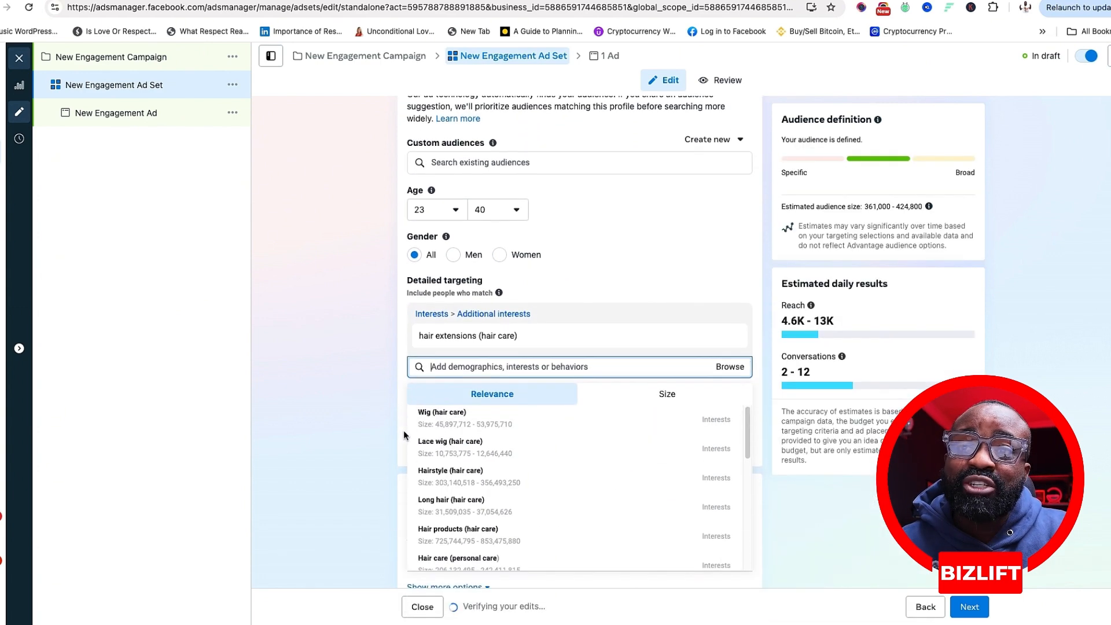
pyautogui.moveTo(472, 425)
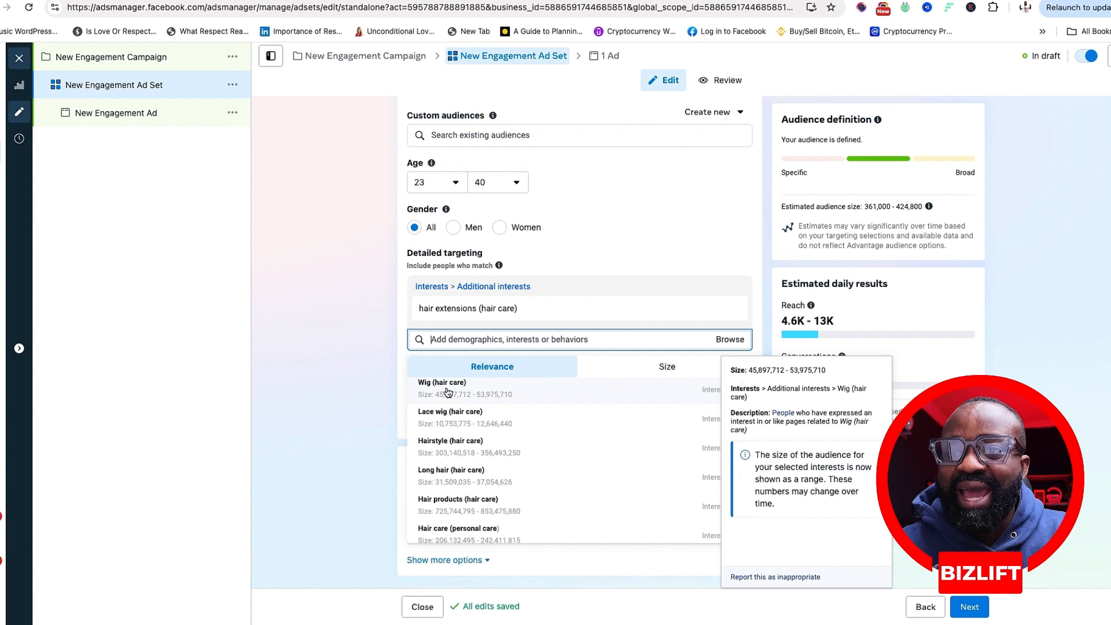
pyautogui.scroll(-1, 455, 448)
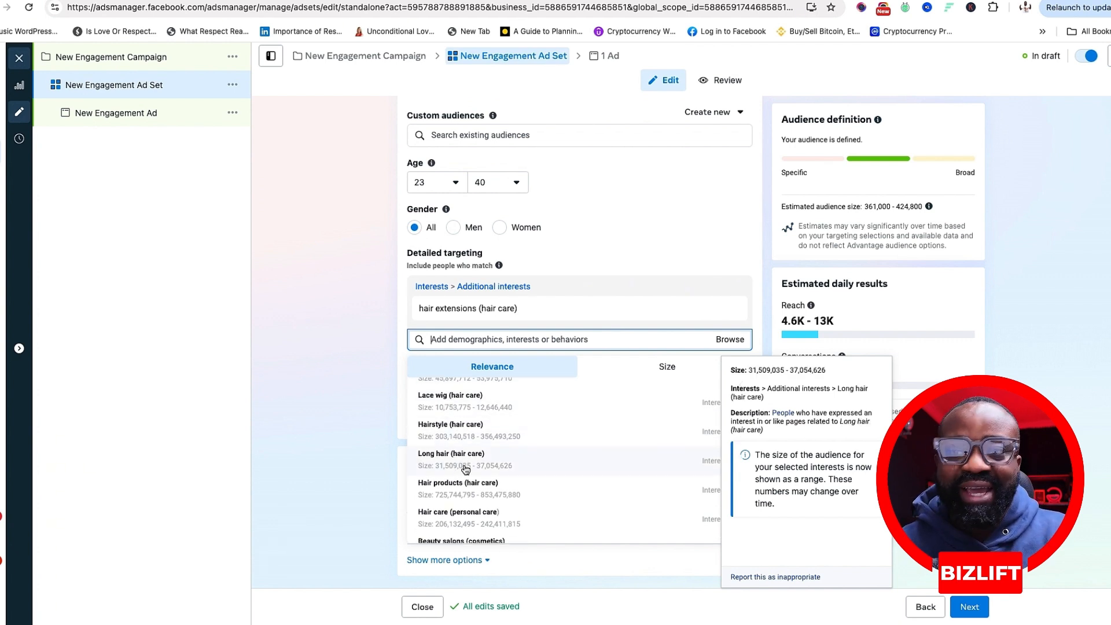
pyautogui.scroll(-2, 457, 469)
pyautogui.scroll(-2, 461, 503)
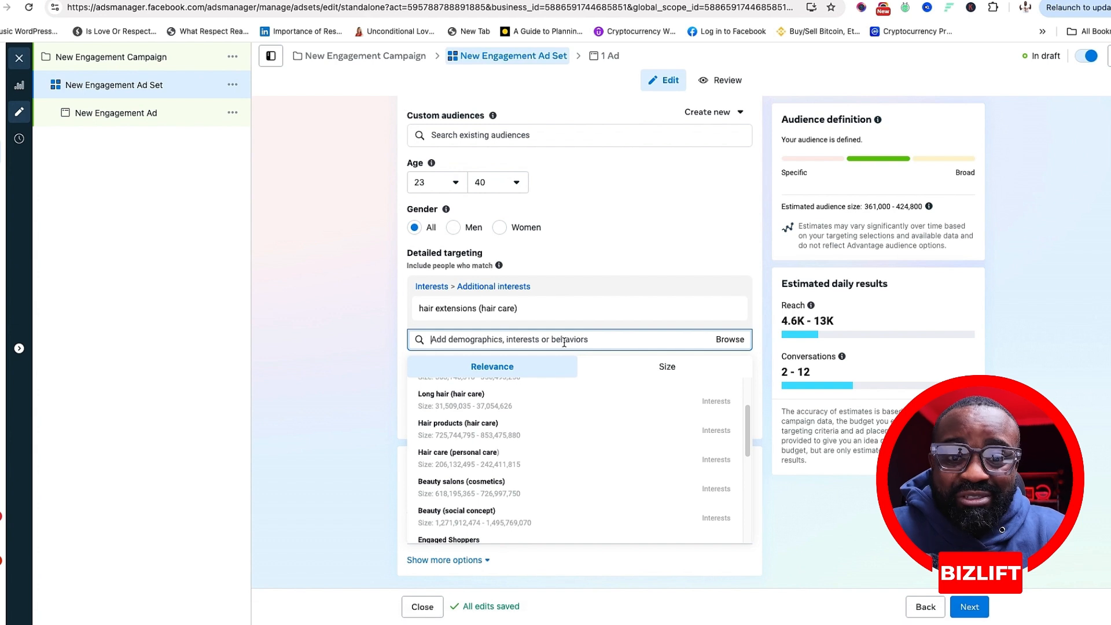
pyautogui.click(372, 342)
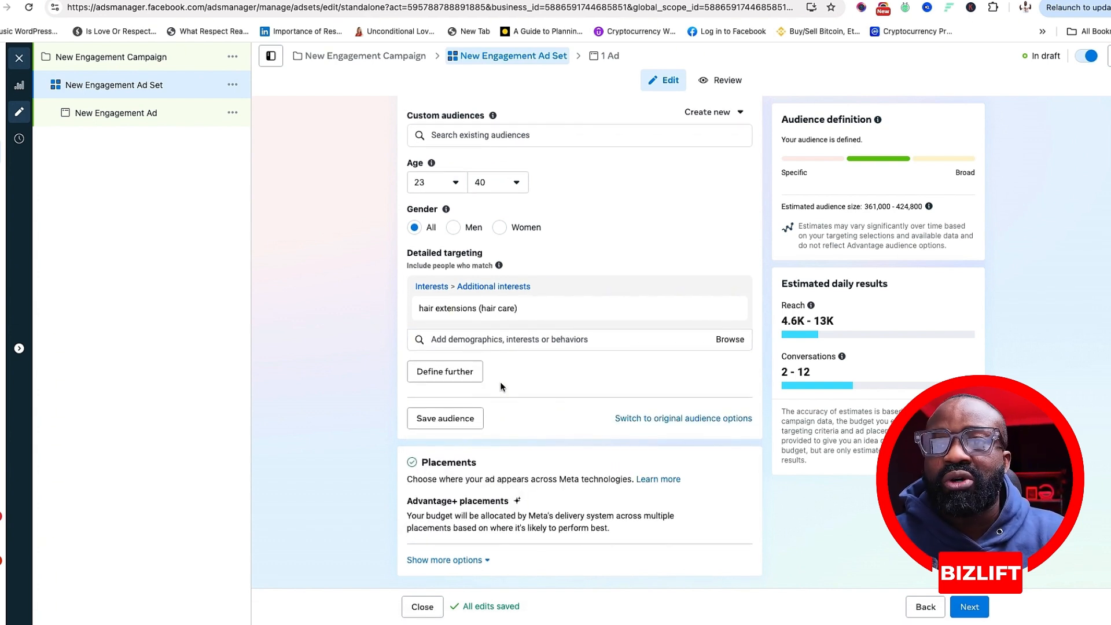
# Switch the ad set to manual placements and deselect Audience Network, Messenger and Facebook, leaving only Instagram.
pyautogui.moveTo(690, 508)
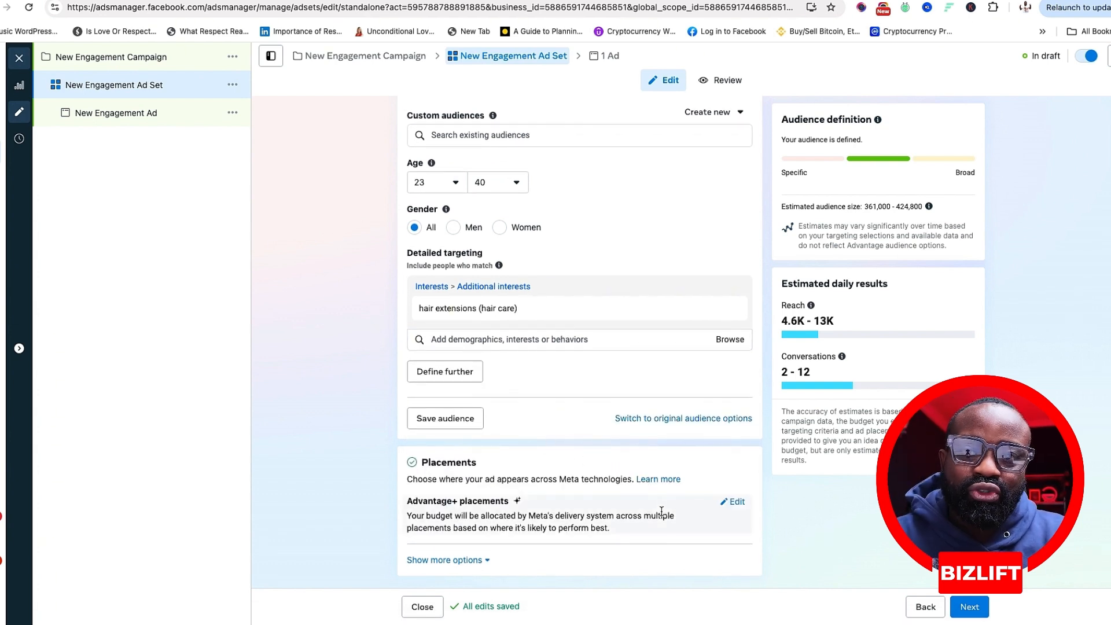
pyautogui.click(733, 504)
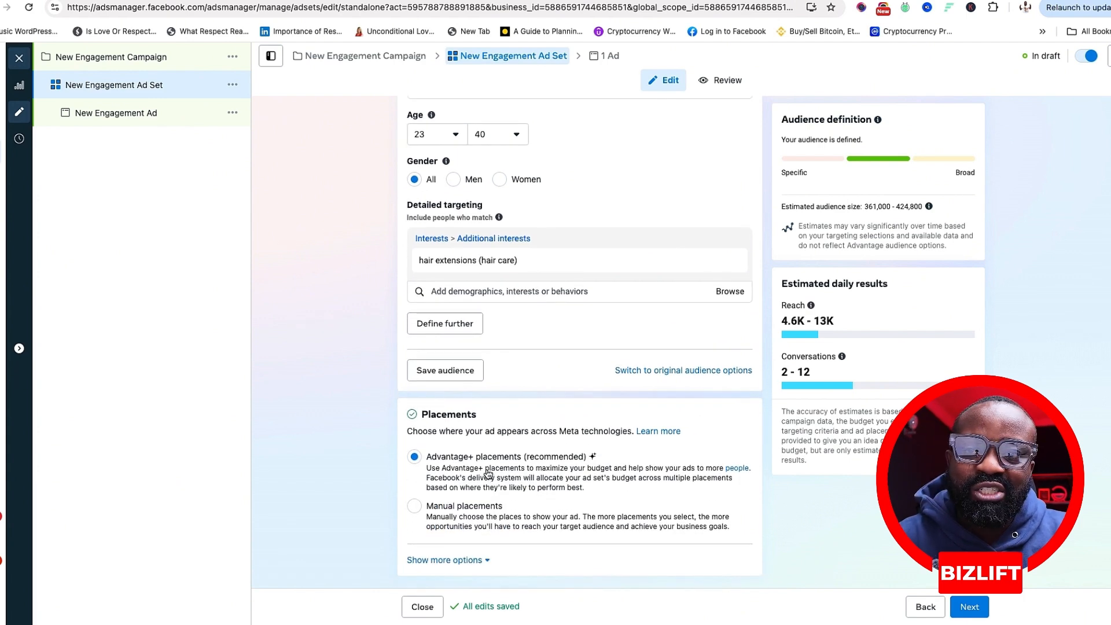
pyautogui.click(427, 509)
pyautogui.scroll(-2, 494, 522)
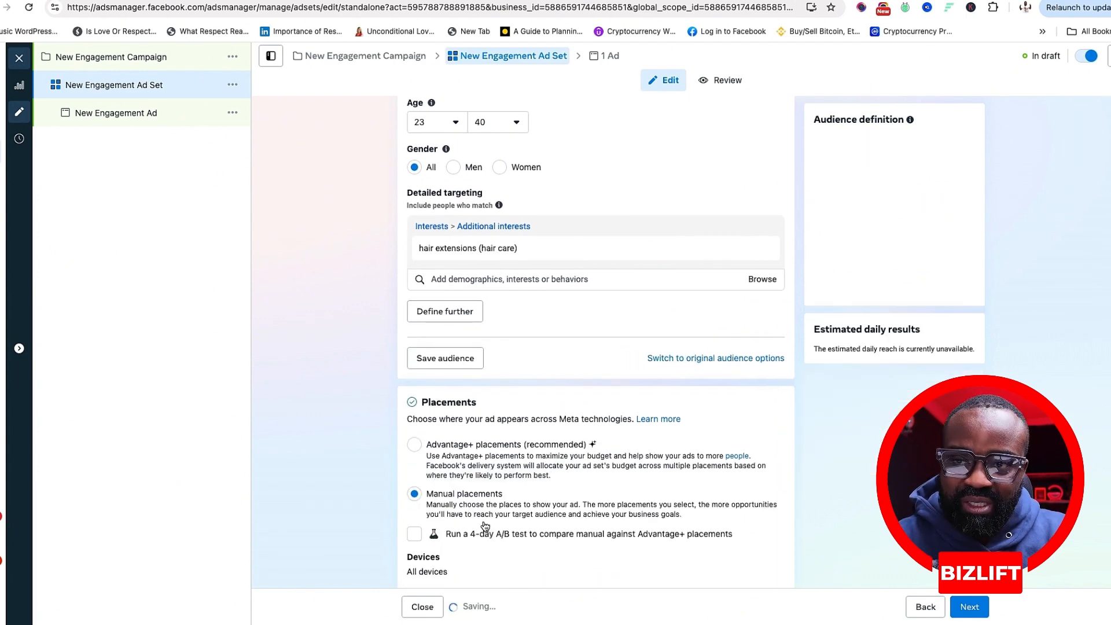
pyautogui.scroll(-3, 496, 524)
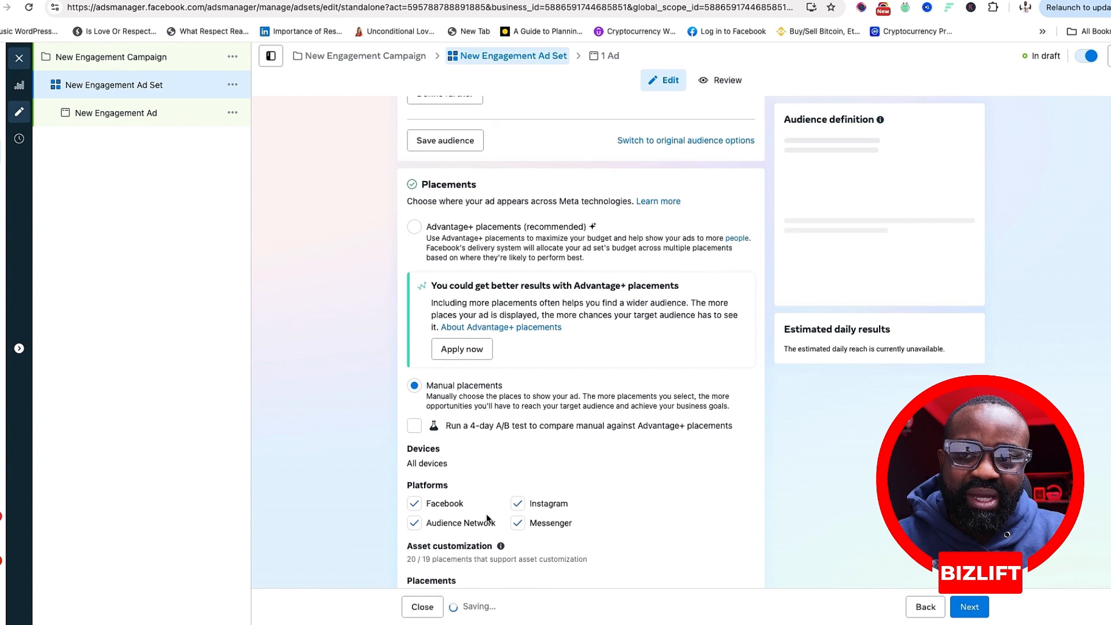
pyautogui.click(413, 525)
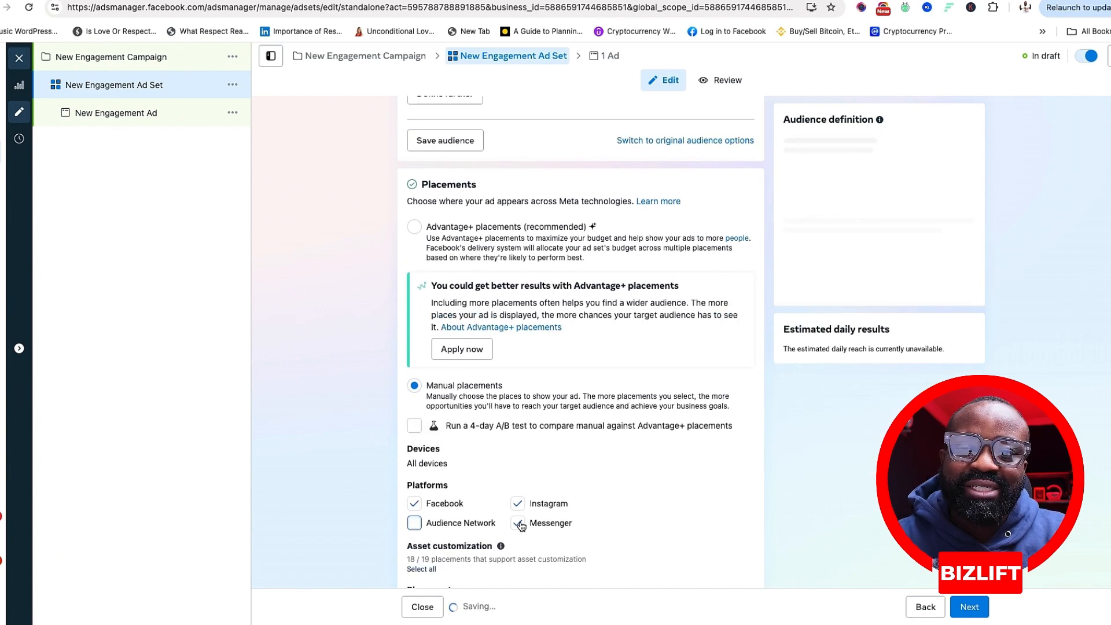
pyautogui.click(442, 510)
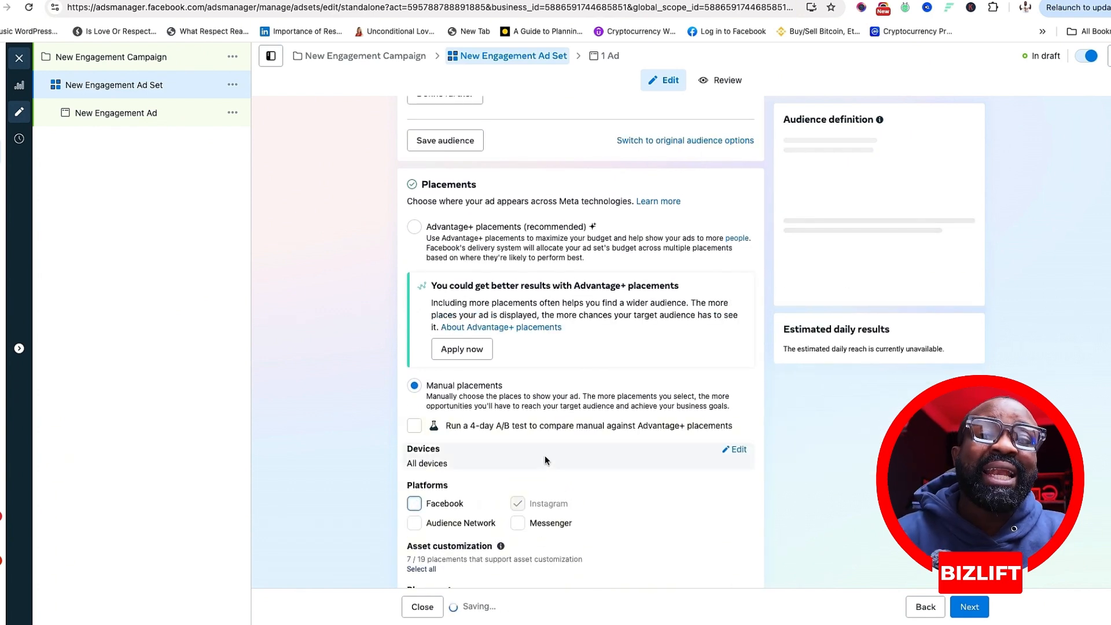
# Look over the ad set's placement categories and continue to the New Engagement Ad settings.
pyautogui.scroll(-1, 544, 456)
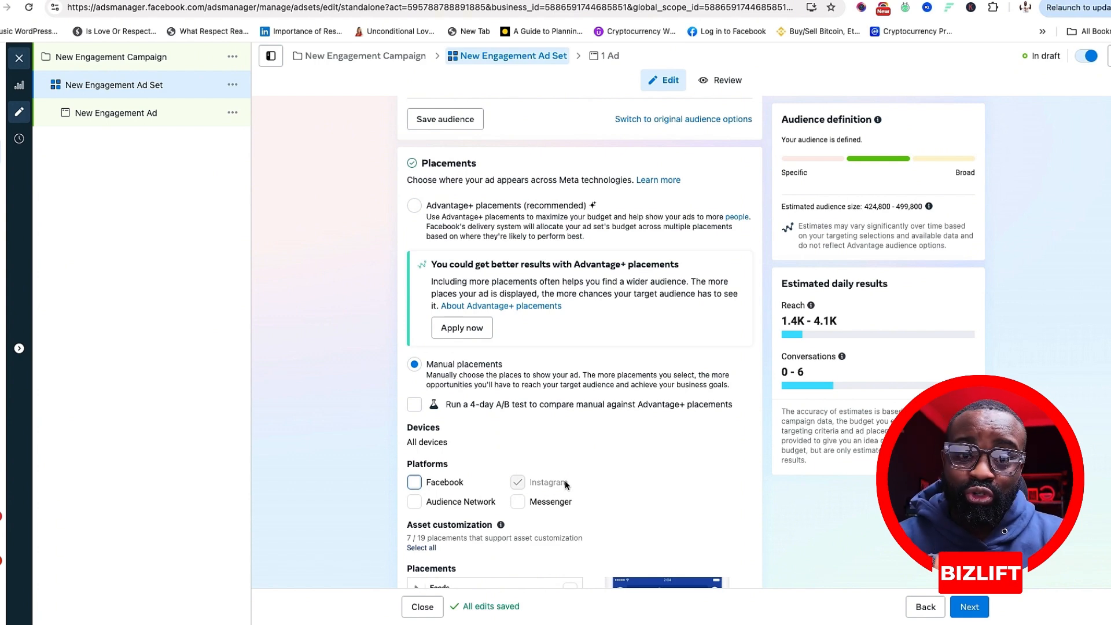
pyautogui.scroll(-5, 565, 486)
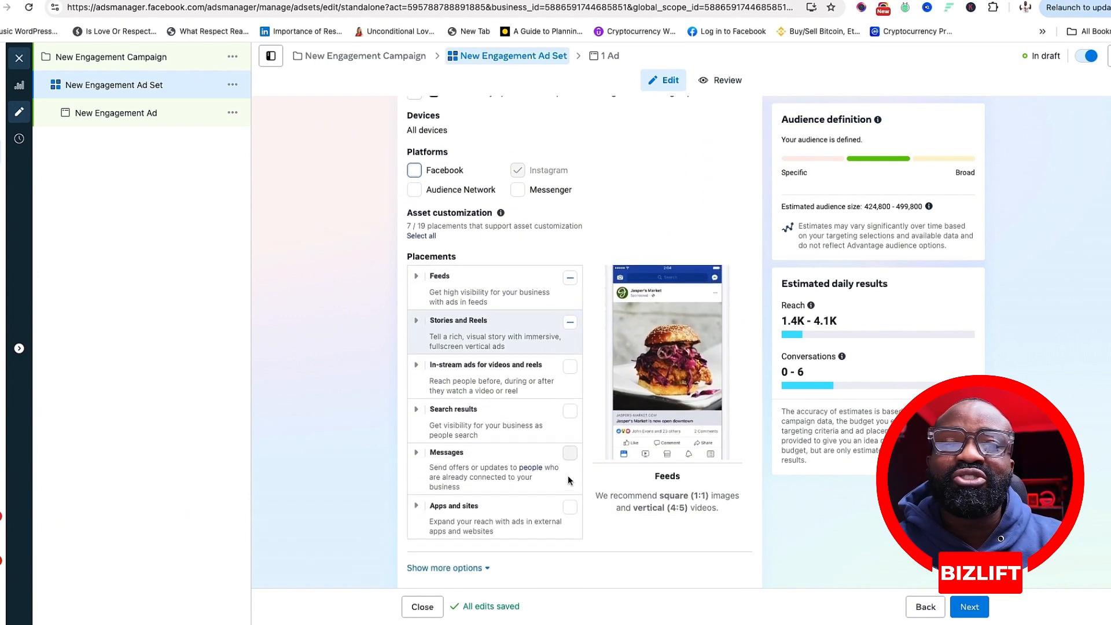
pyautogui.click(976, 611)
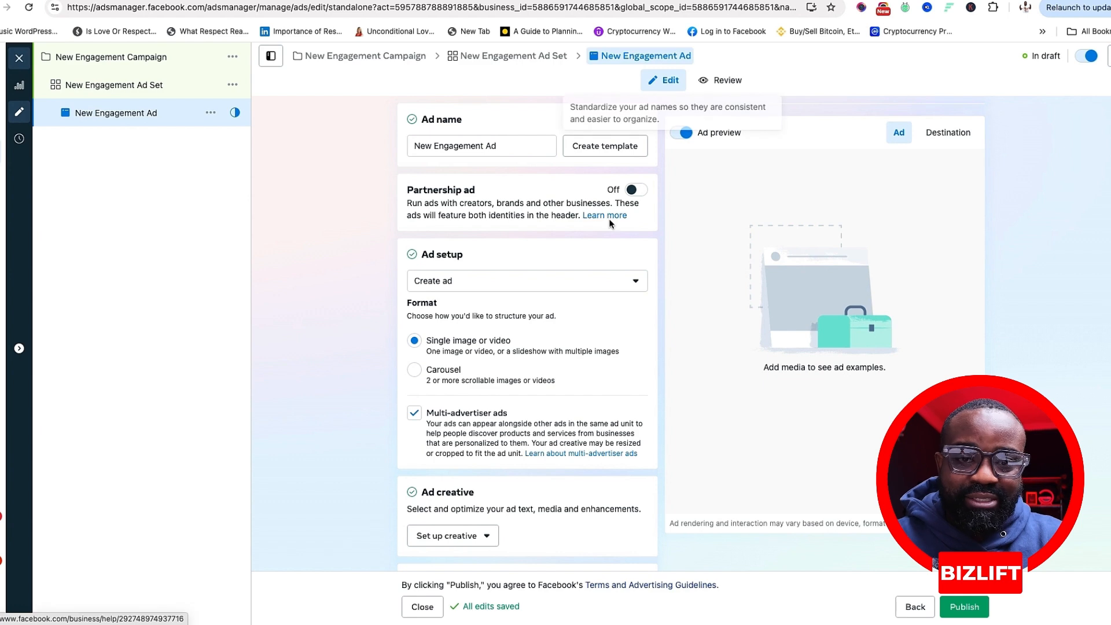
# Return to New Engagement Ad Set and review its location, audience, detailed targeting and placement settings.
pyautogui.click(524, 62)
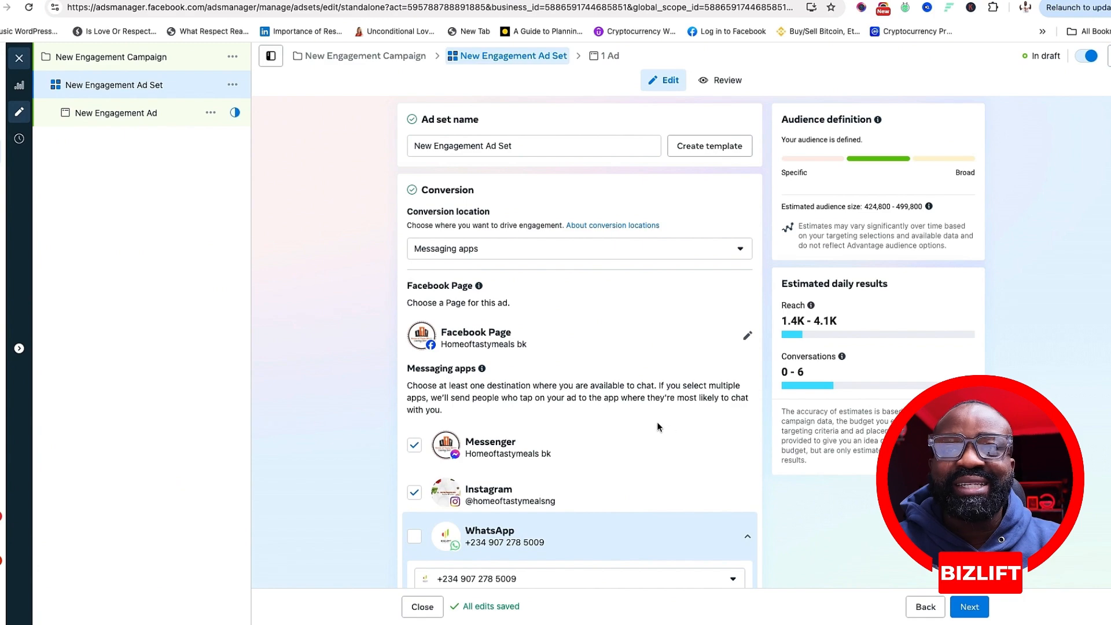
pyautogui.scroll(-10, 649, 429)
pyautogui.scroll(-8, 650, 428)
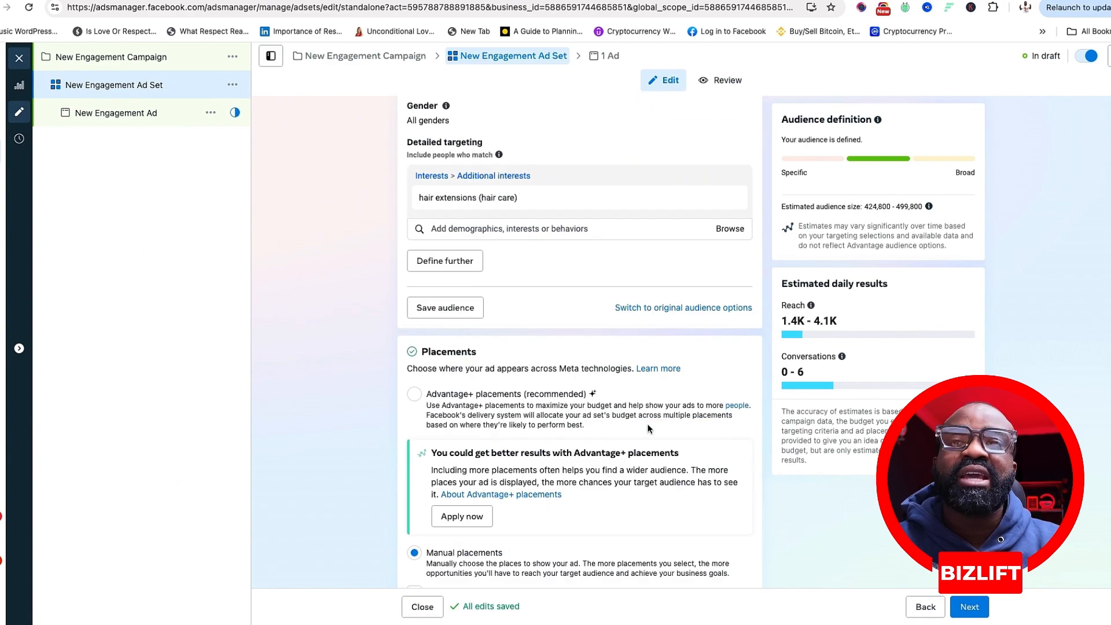
pyautogui.scroll(-5, 649, 428)
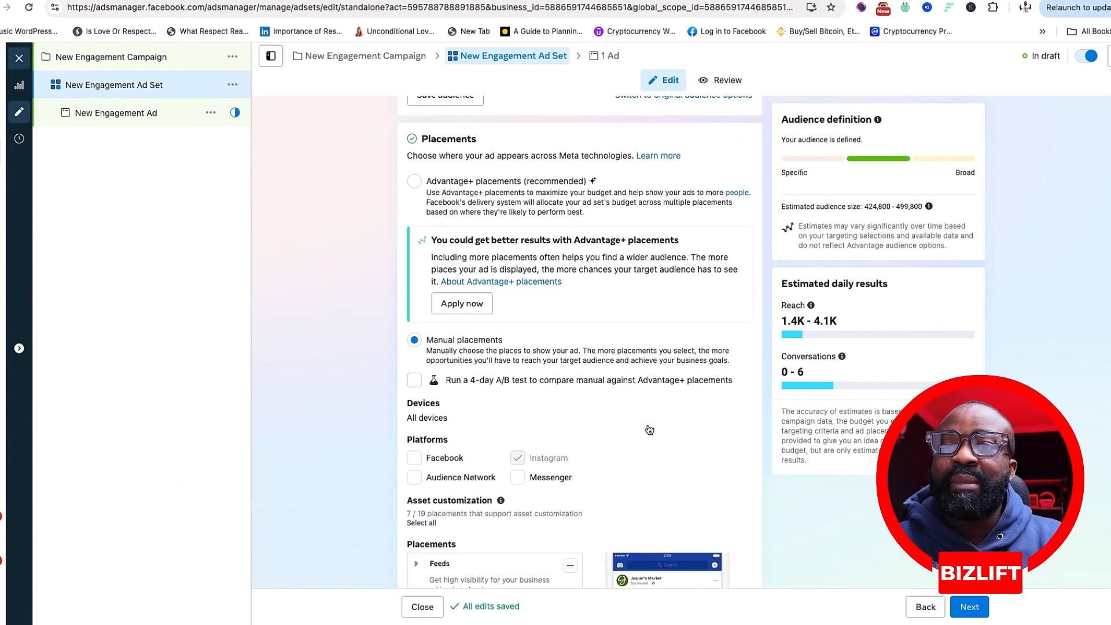
pyautogui.scroll(-2, 650, 430)
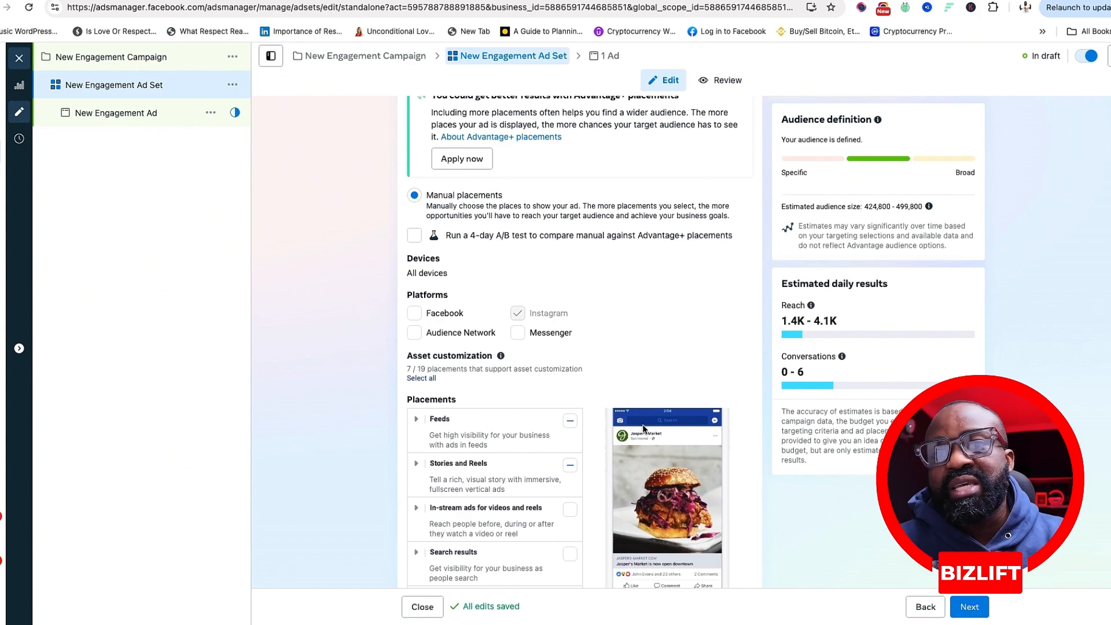
pyautogui.scroll(8, 625, 408)
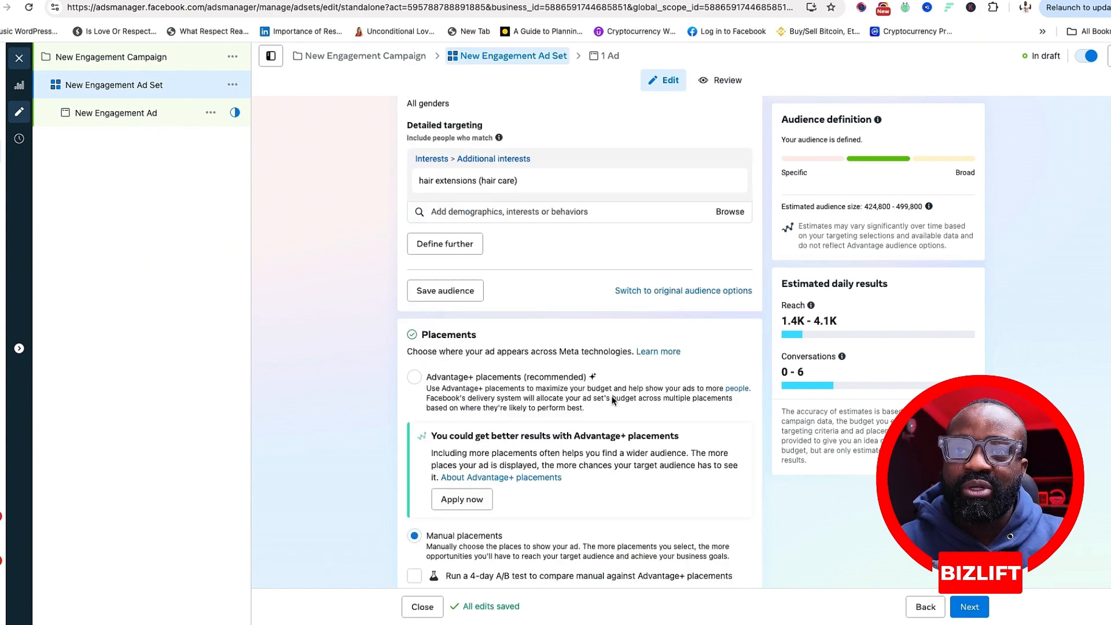
pyautogui.scroll(-5, 614, 402)
pyautogui.scroll(8, 614, 402)
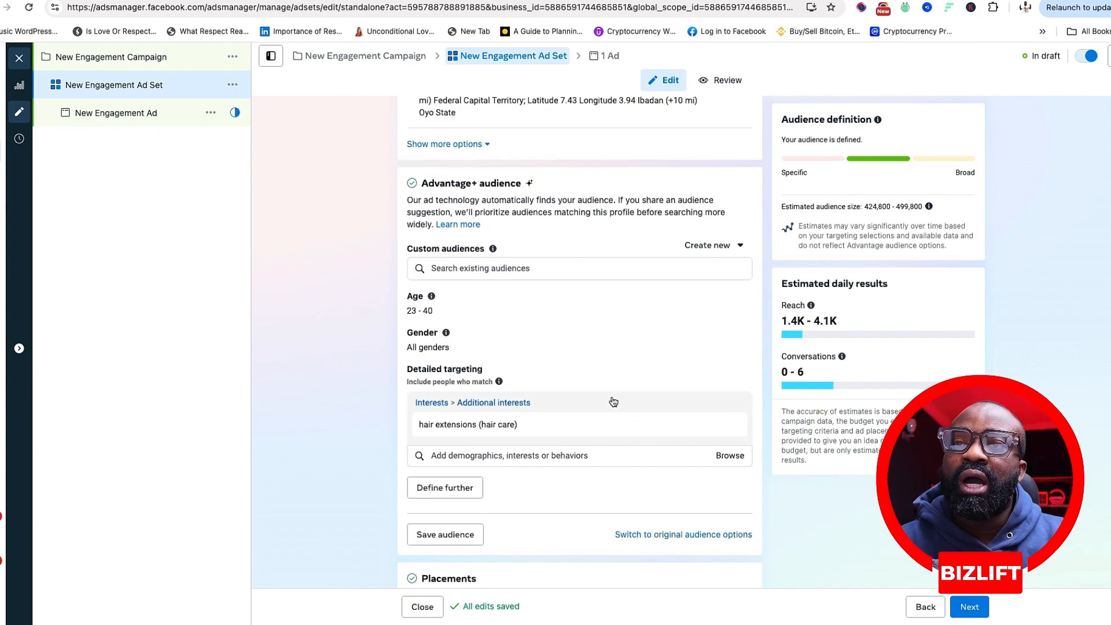
pyautogui.scroll(2, 613, 401)
pyautogui.scroll(-2, 613, 401)
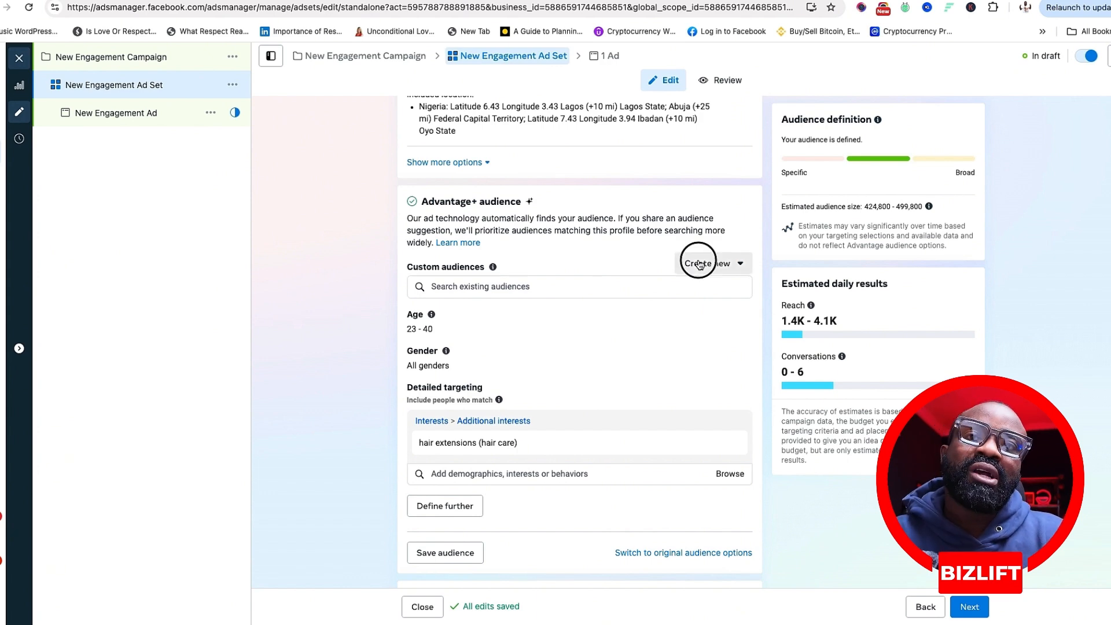
# Start creating a new custom audience with Instagram account as its source type.
pyautogui.click(718, 264)
pyautogui.click(700, 308)
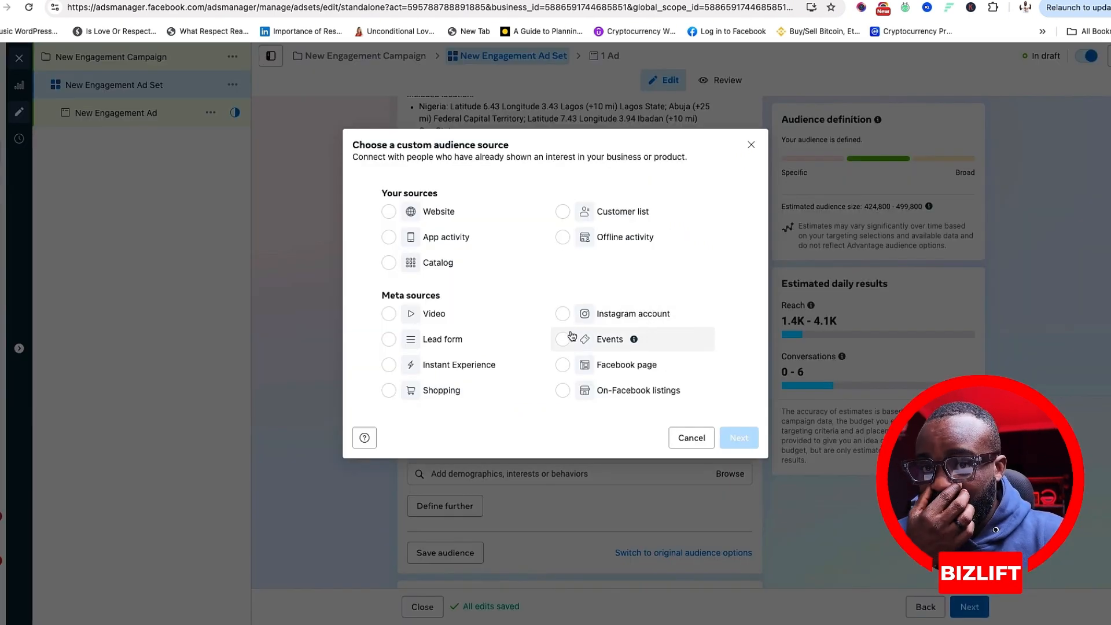
pyautogui.click(621, 320)
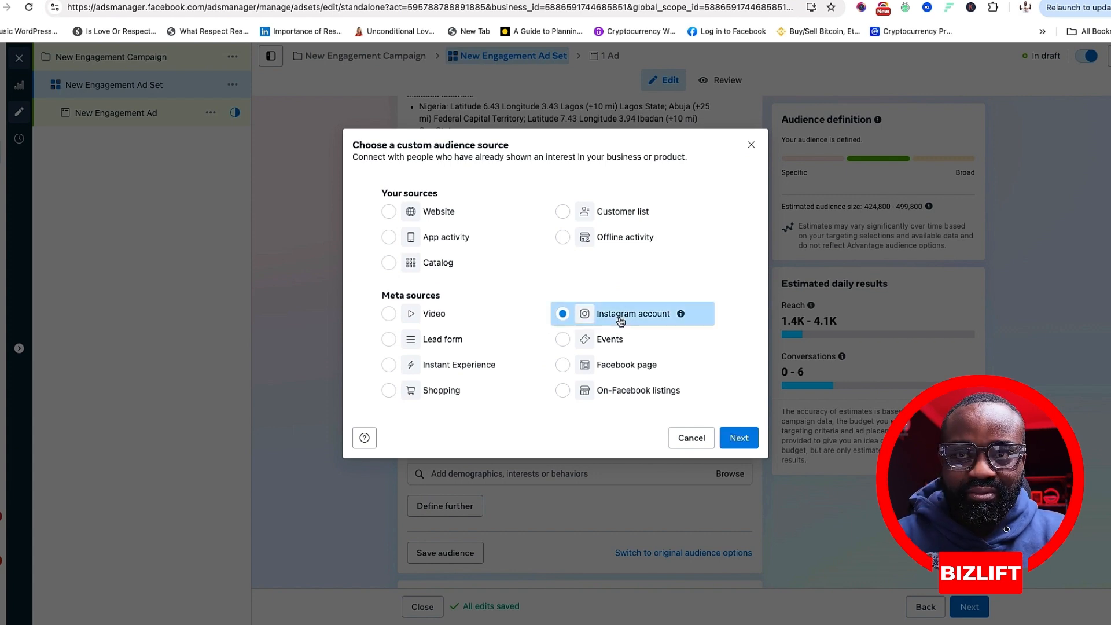
pyautogui.click(750, 441)
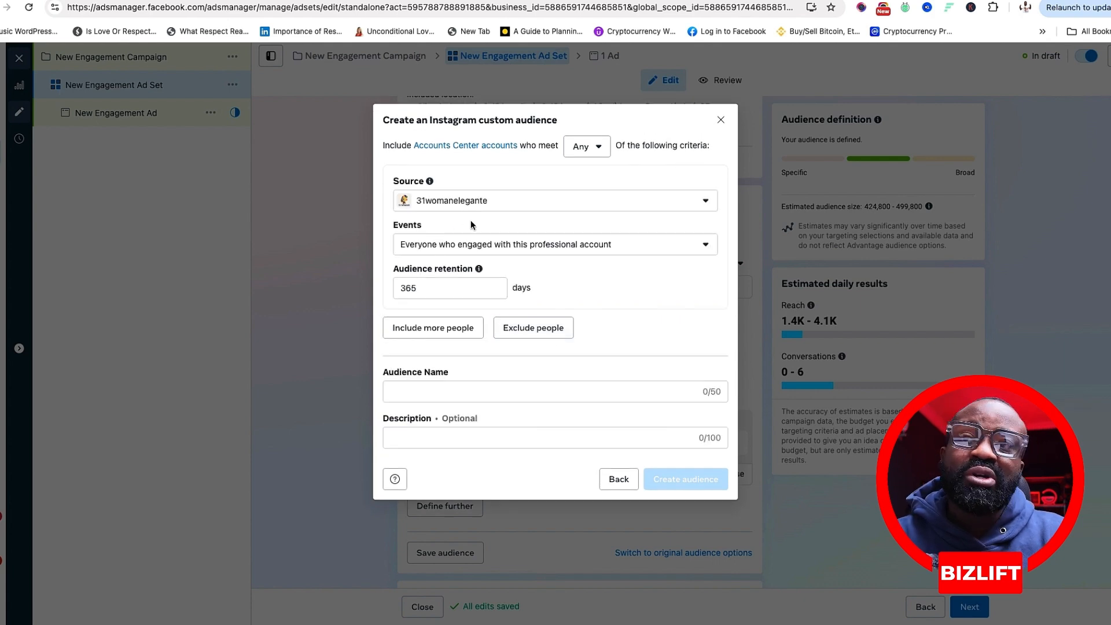
# Set the Instagram custom audience's source to the bizlift account.
pyautogui.click(459, 206)
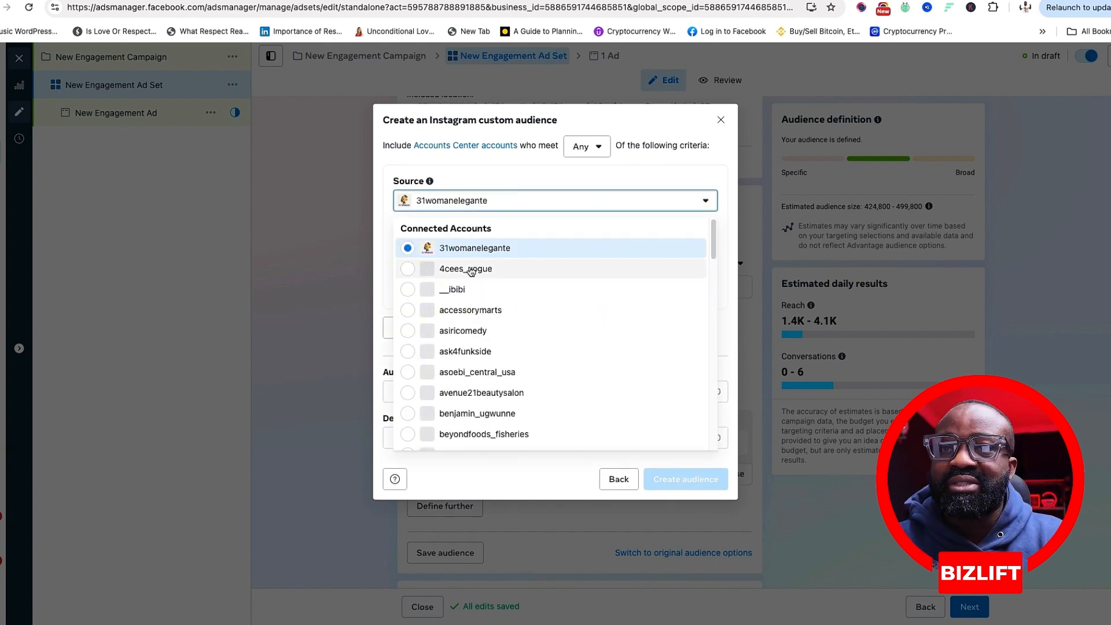
pyautogui.scroll(-7, 513, 362)
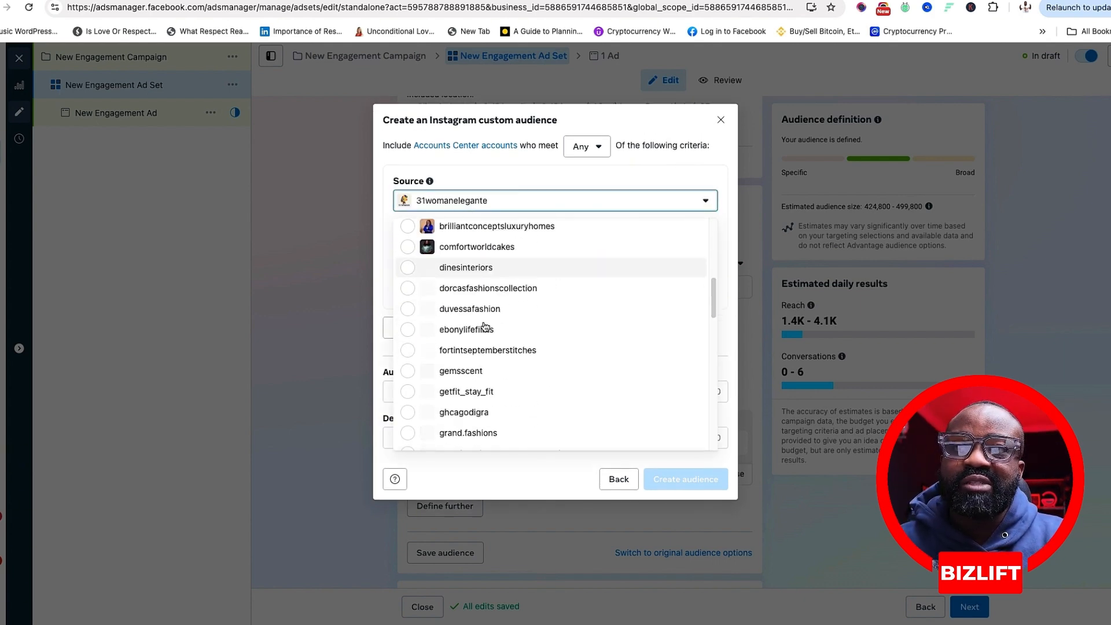
pyautogui.scroll(6, 475, 324)
pyautogui.click(464, 367)
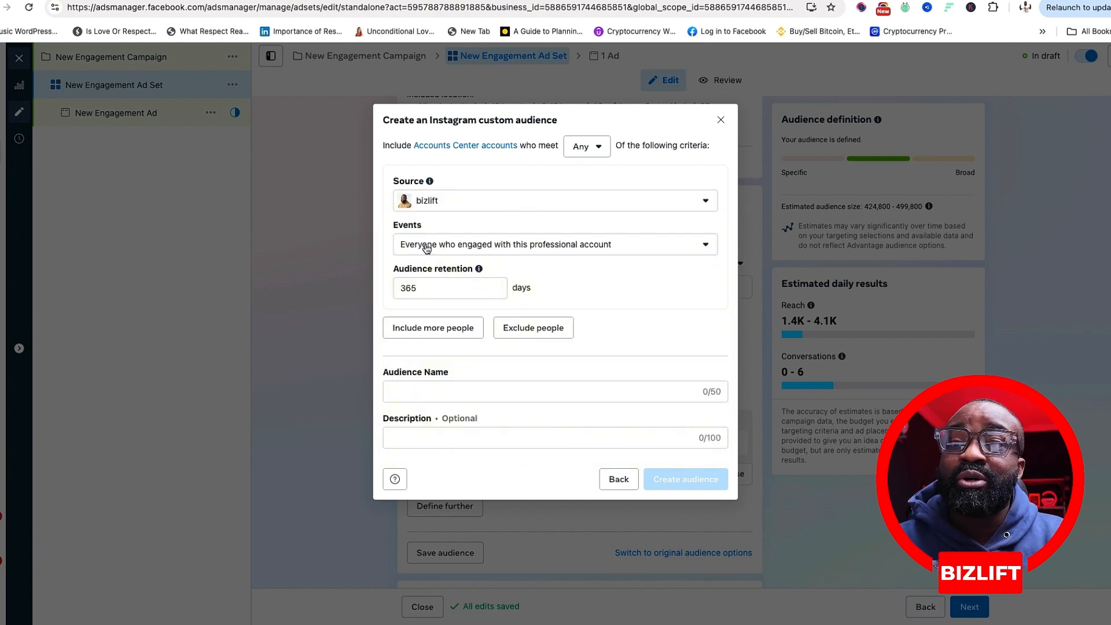
# Keep everyone who engaged with the professional account as the event, name the audience "IG audience 2025" and create it.
pyautogui.click(531, 250)
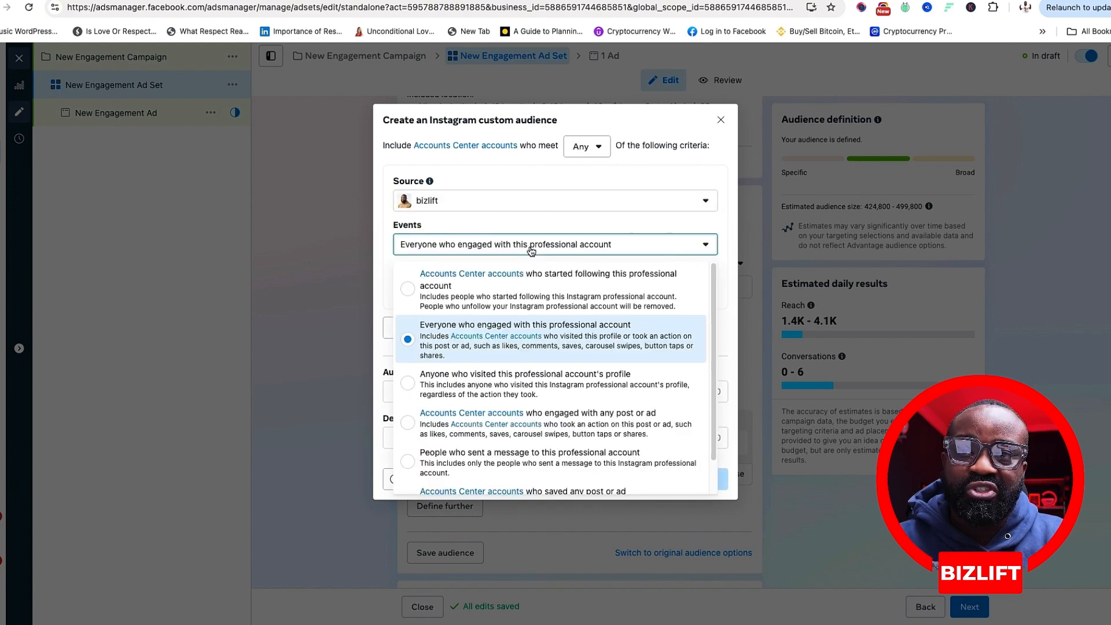
pyautogui.click(555, 253)
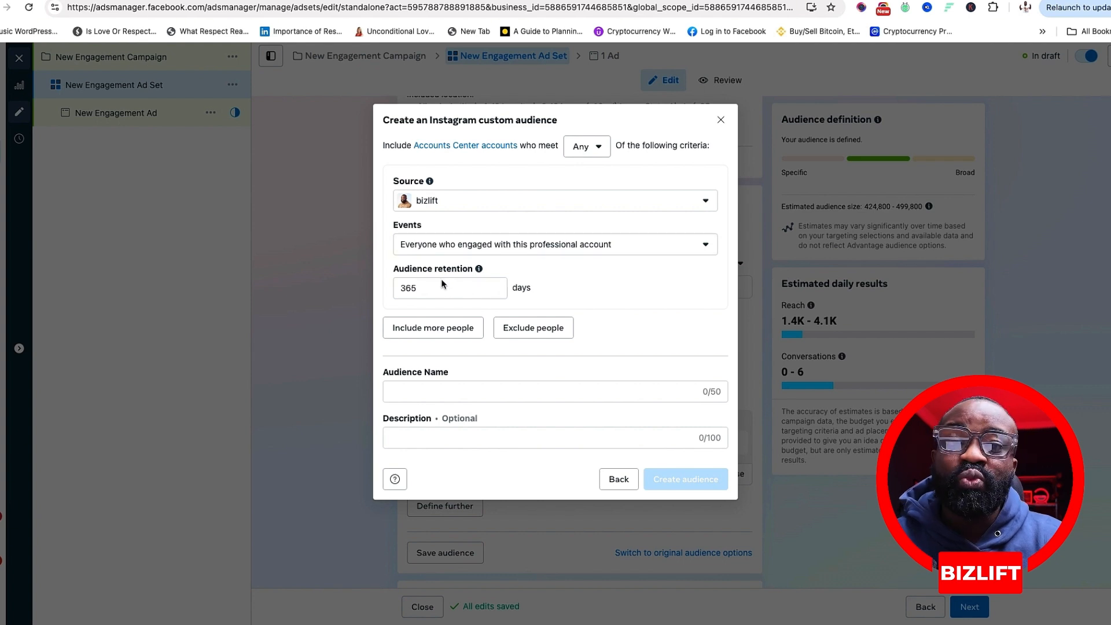
pyautogui.click(524, 392)
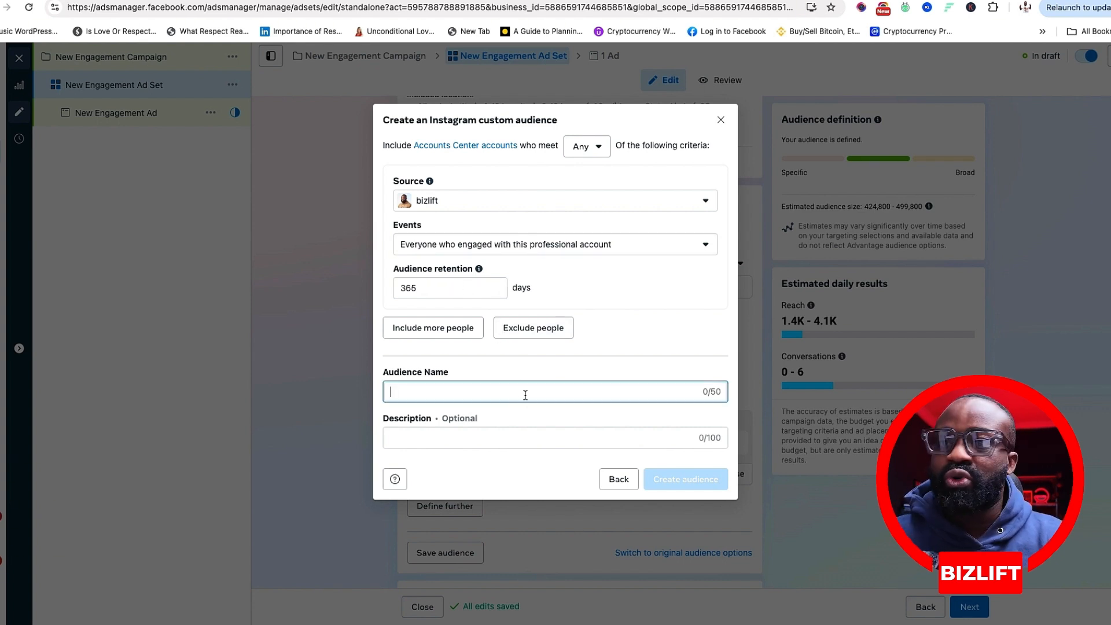
pyautogui.write('IG')
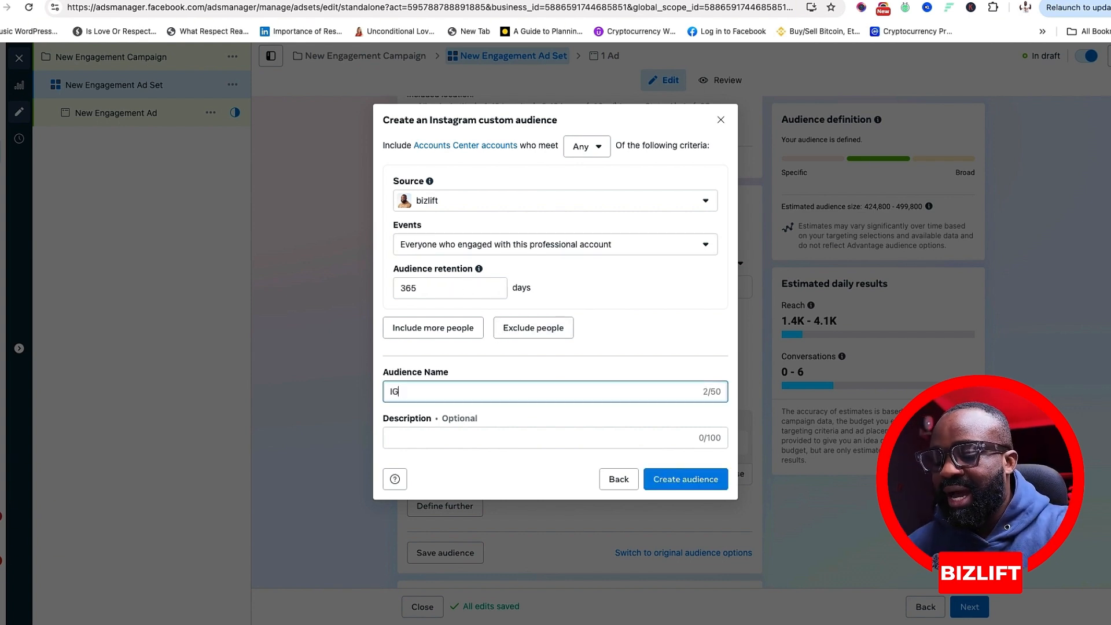
pyautogui.write(' audience 2025')
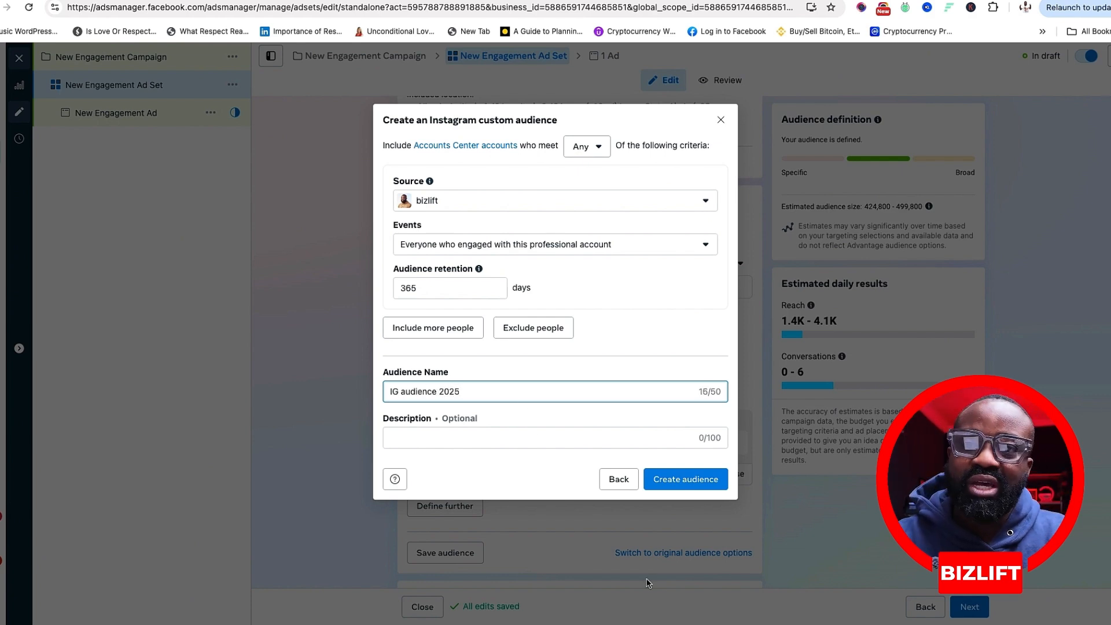
pyautogui.click(673, 486)
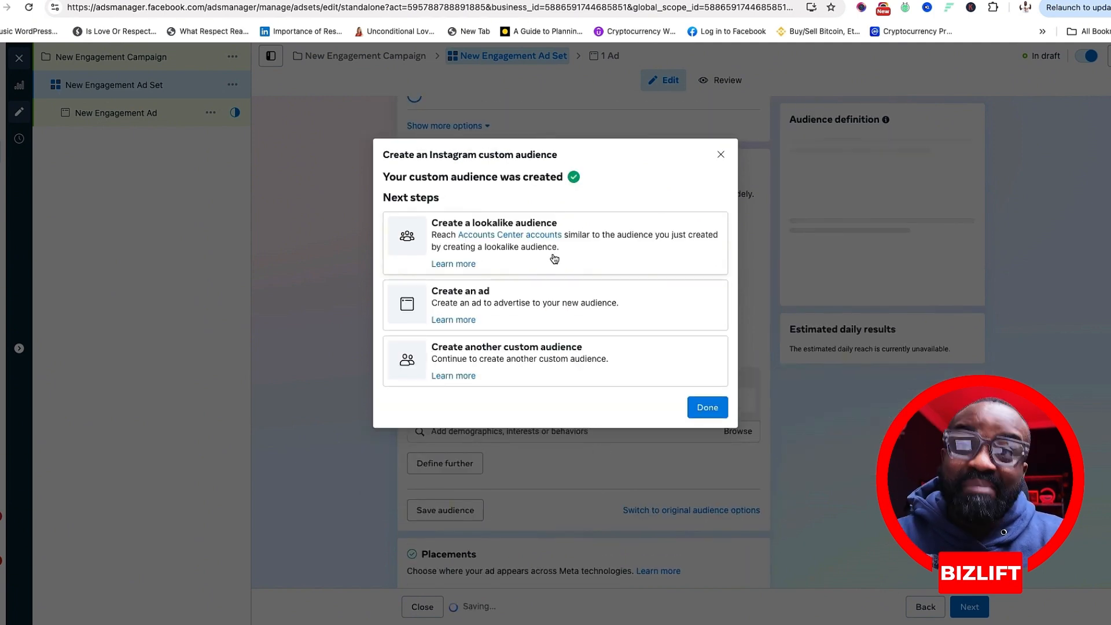
# Create a 1% lookalike audience for Nigeria from IG audience 2025.
pyautogui.click(580, 260)
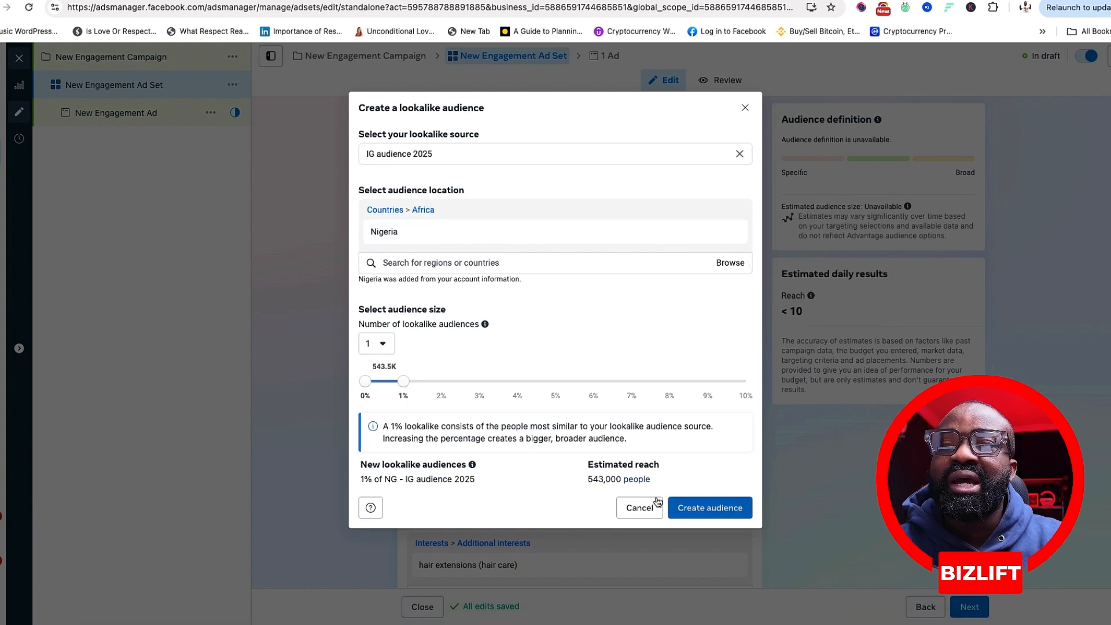
pyautogui.click(726, 516)
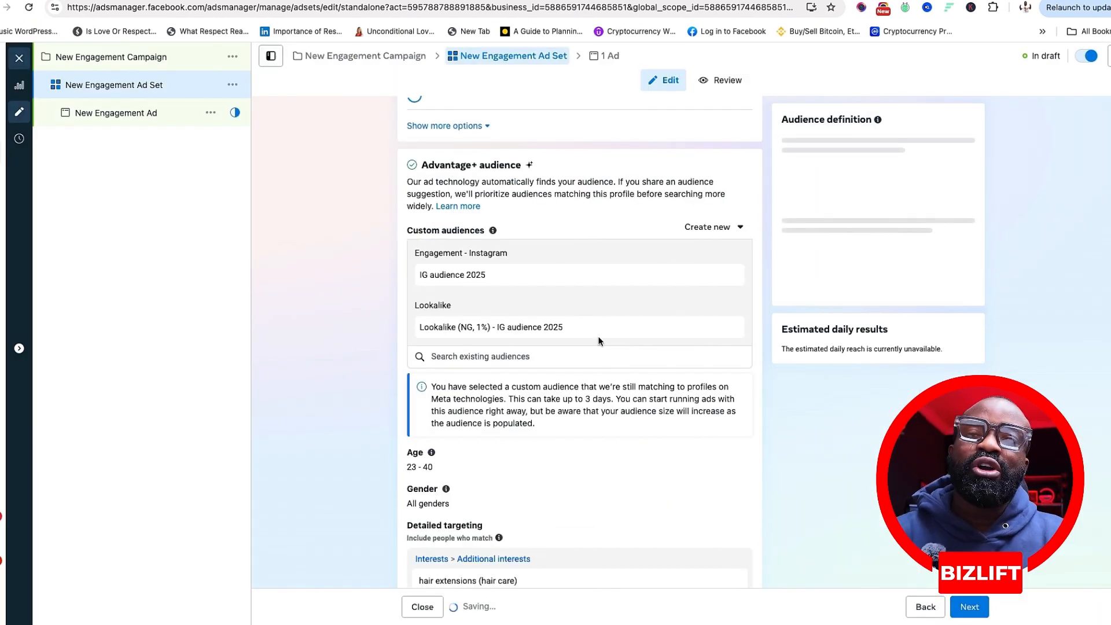
# Remove the hair extensions (hair care) interest from the ad set's detailed targeting and check the selected custom audiences.
pyautogui.scroll(-1, 479, 296)
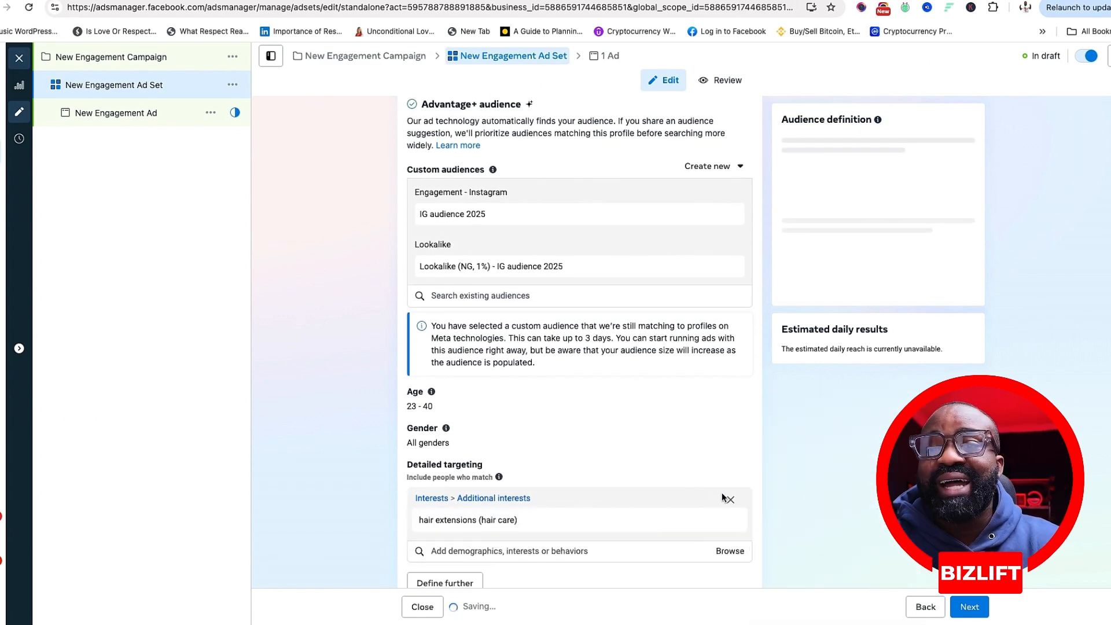
pyautogui.scroll(-1, 709, 474)
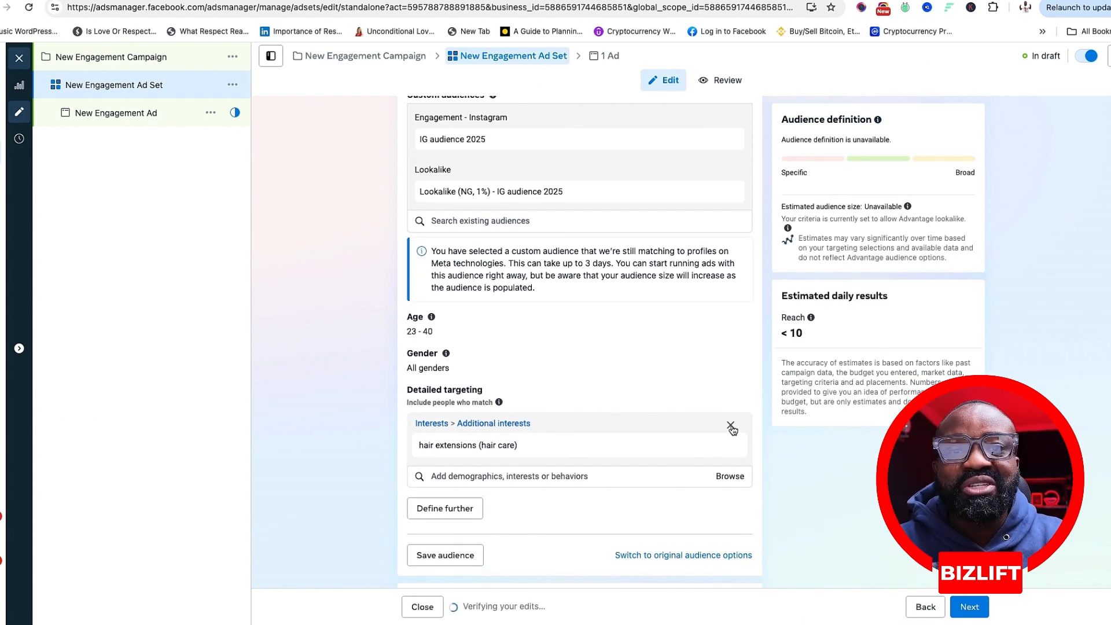
pyautogui.click(731, 427)
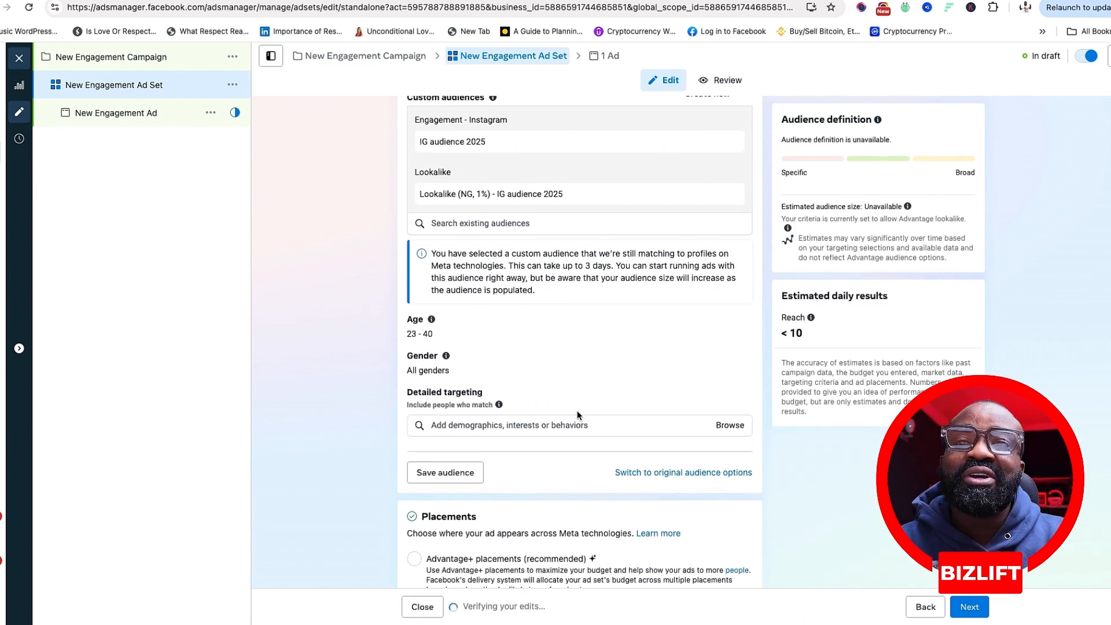
pyautogui.scroll(3, 578, 411)
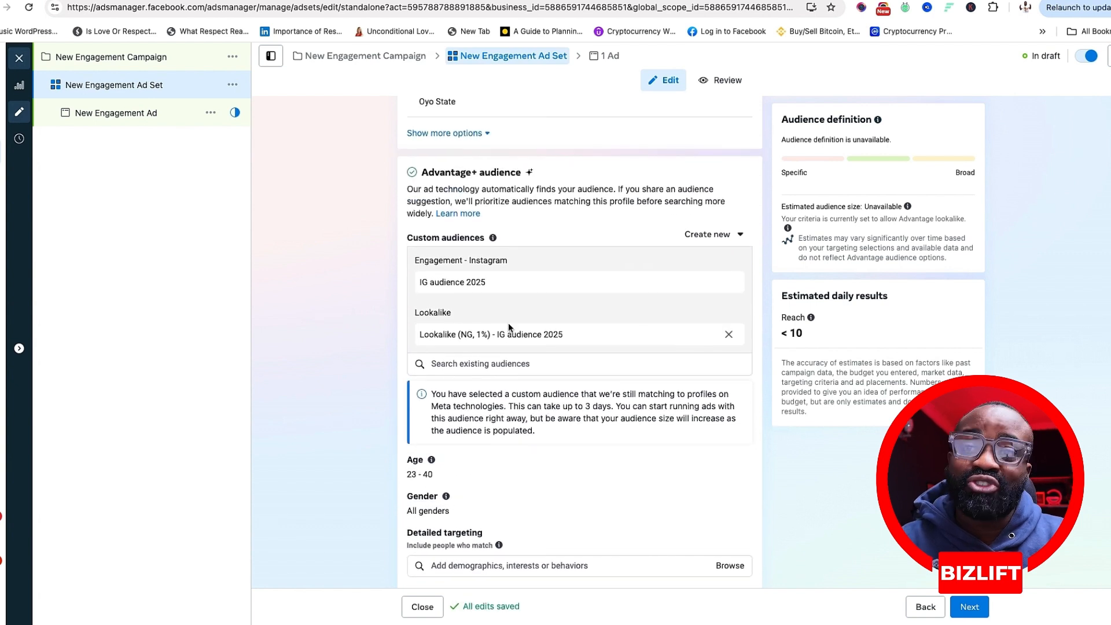
pyautogui.scroll(1, 509, 328)
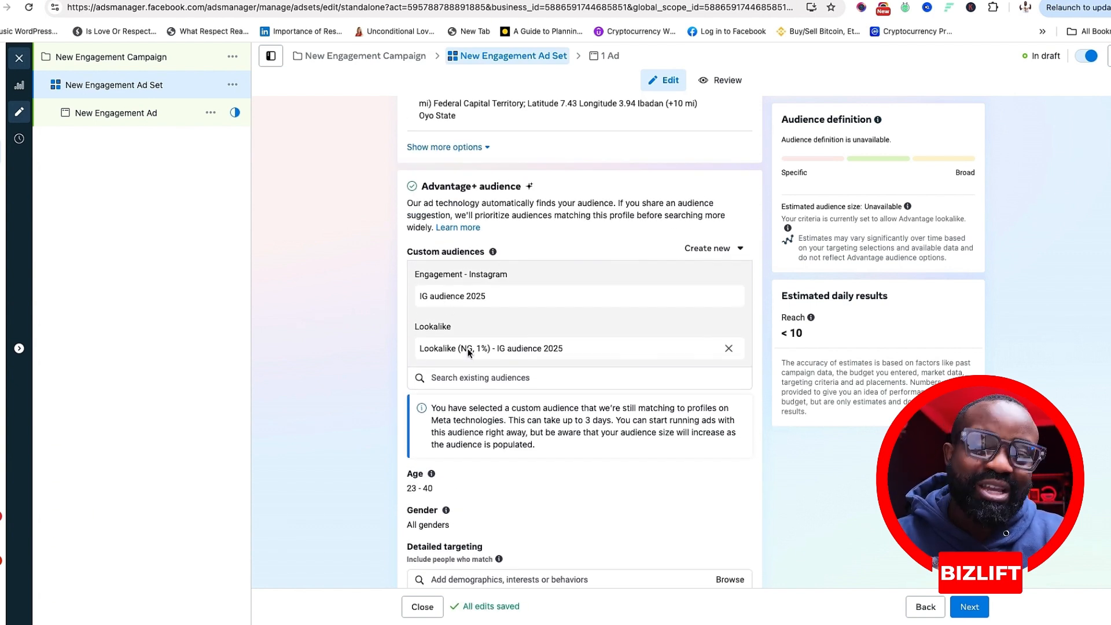